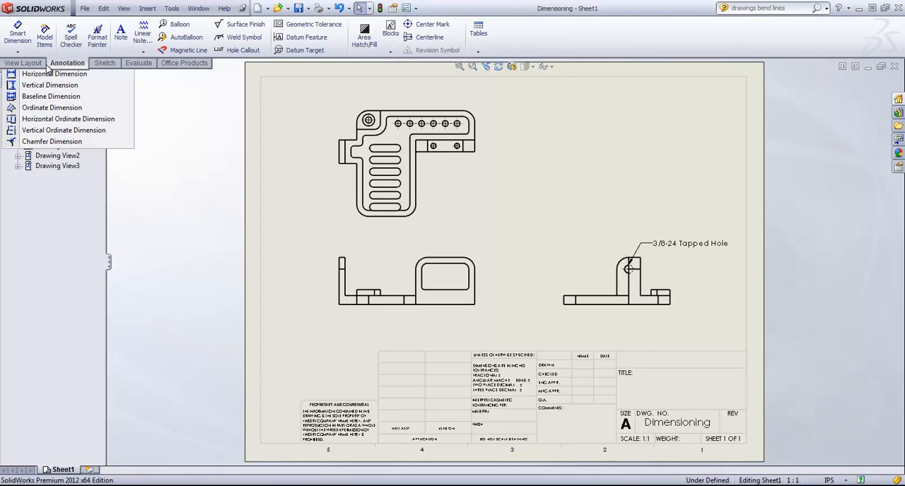
Dimension the front view's overall width above the view and its overall height to its right
left_click(47, 64)
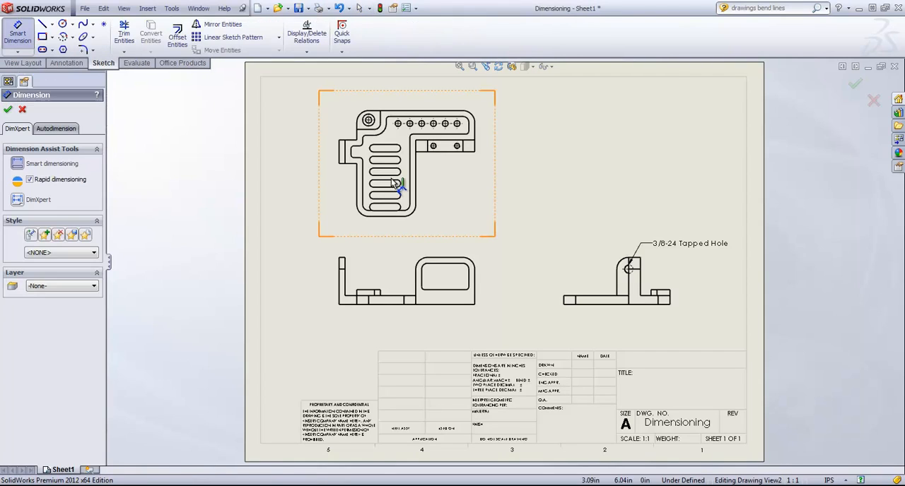
left_click(340, 295)
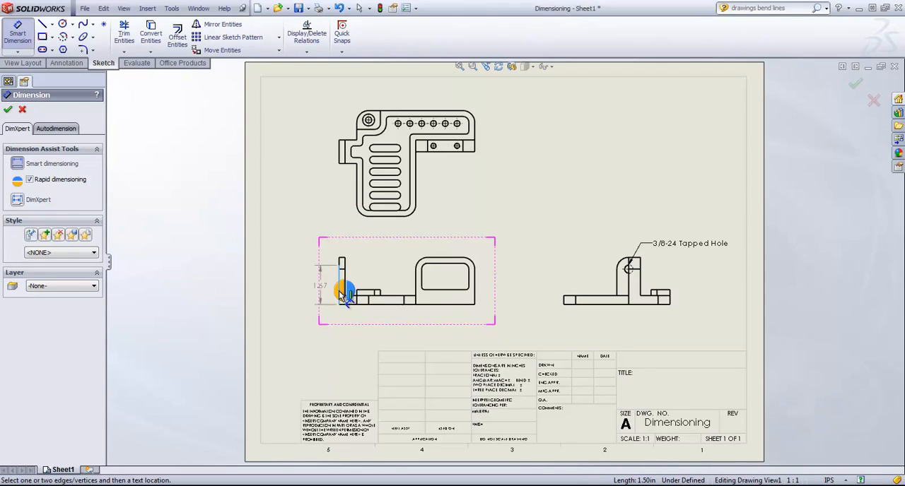
left_click(474, 289)
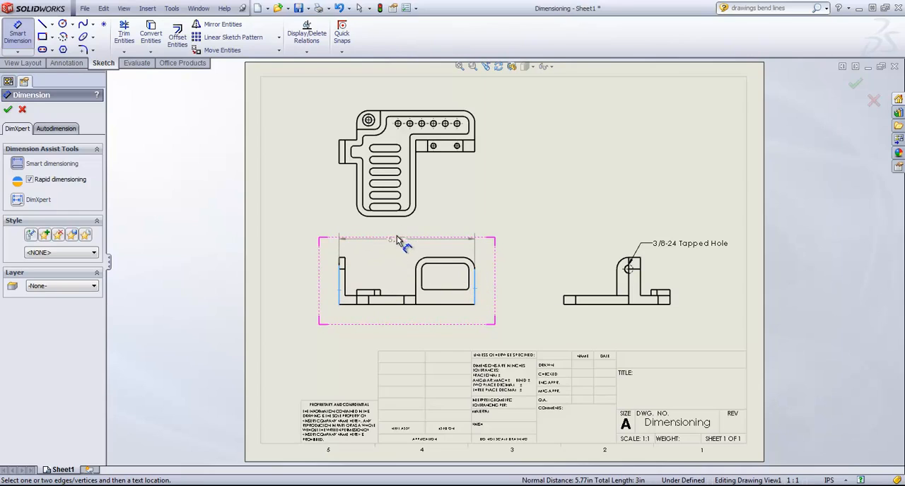
left_click(401, 248)
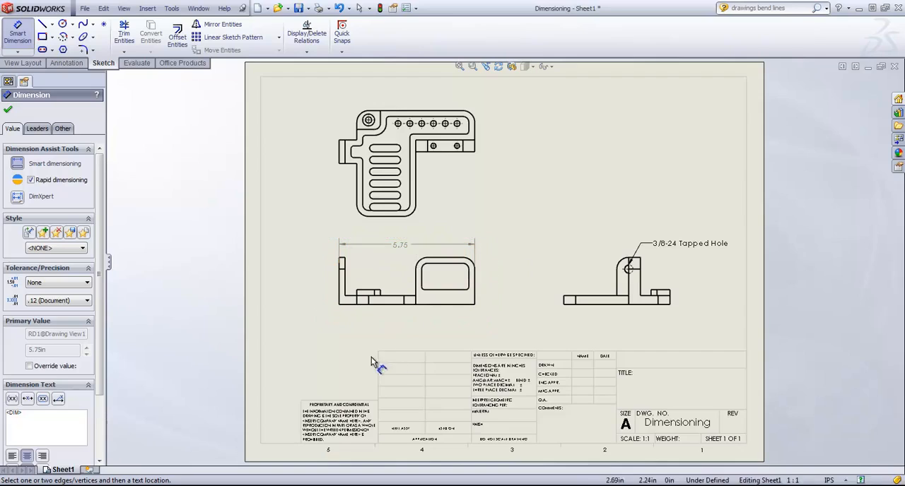
left_click(468, 305)
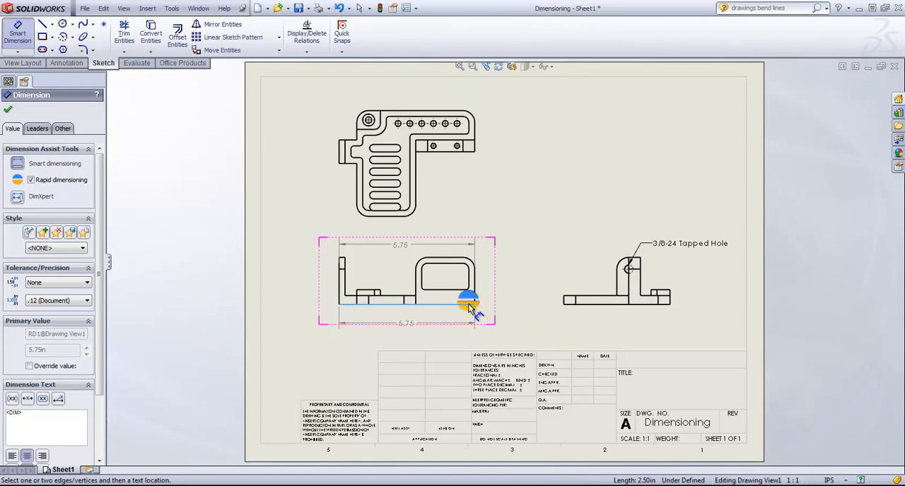
left_click(458, 260)
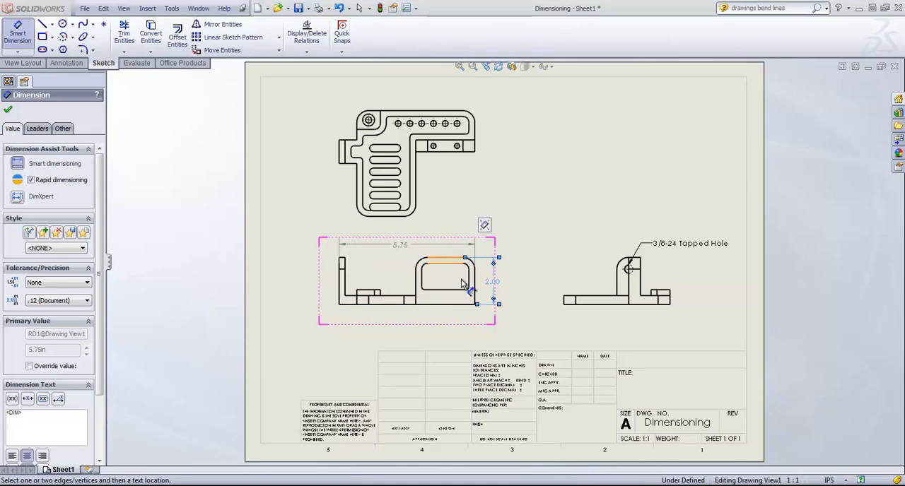
left_click(434, 333)
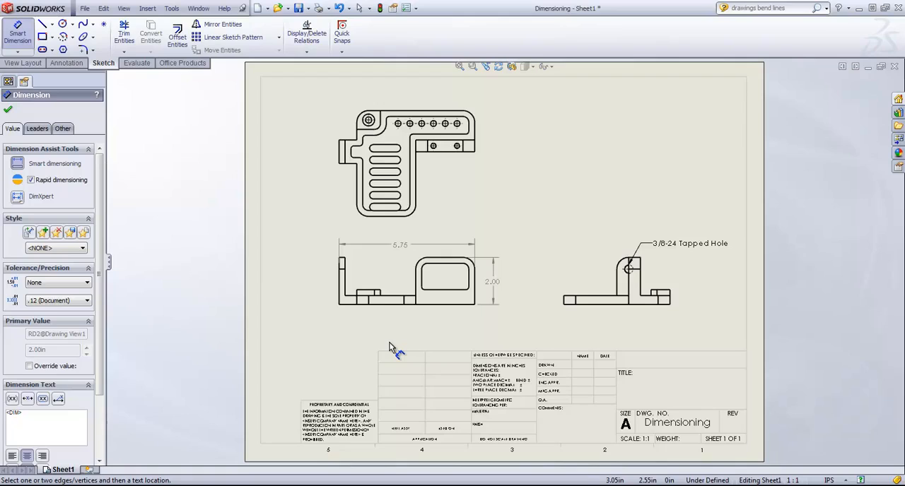
Add rapid dimensions for the front view's left-edge-to-raised-block distance above the view and the base plate thickness on the right side
left_click(343, 300)
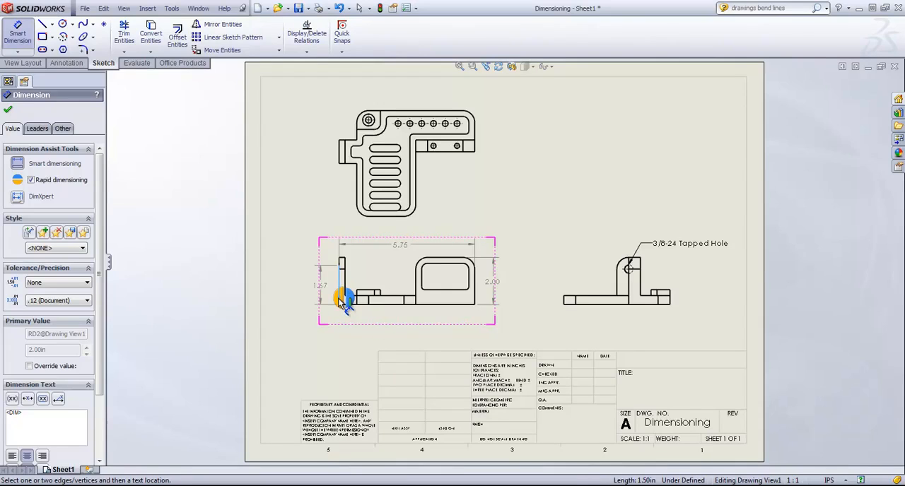
left_click(416, 287)
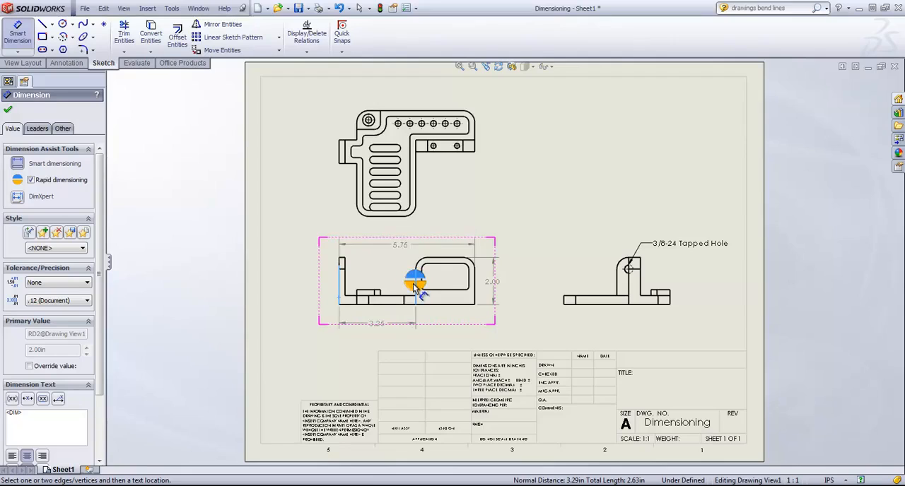
left_click(416, 279)
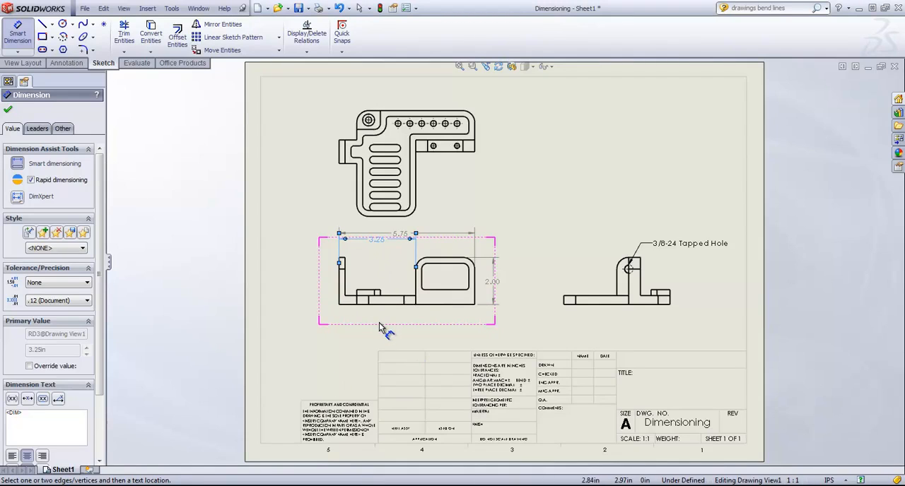
left_click(354, 298)
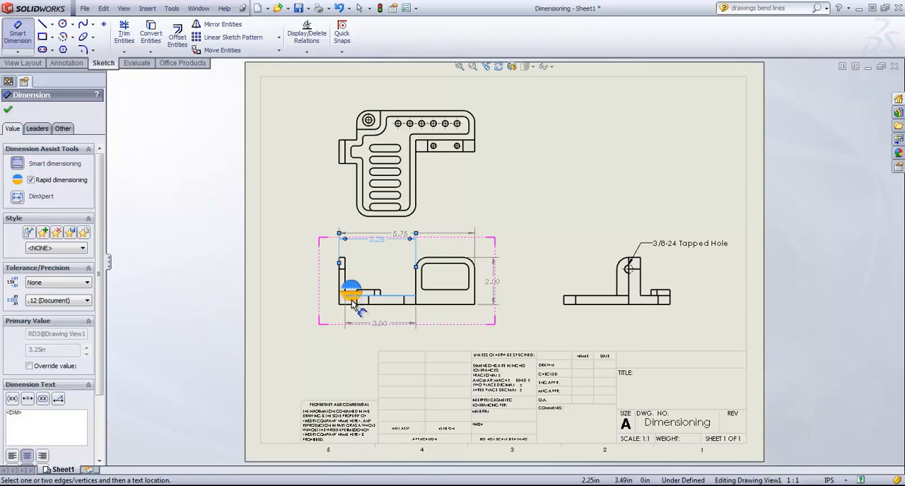
left_click(361, 305)
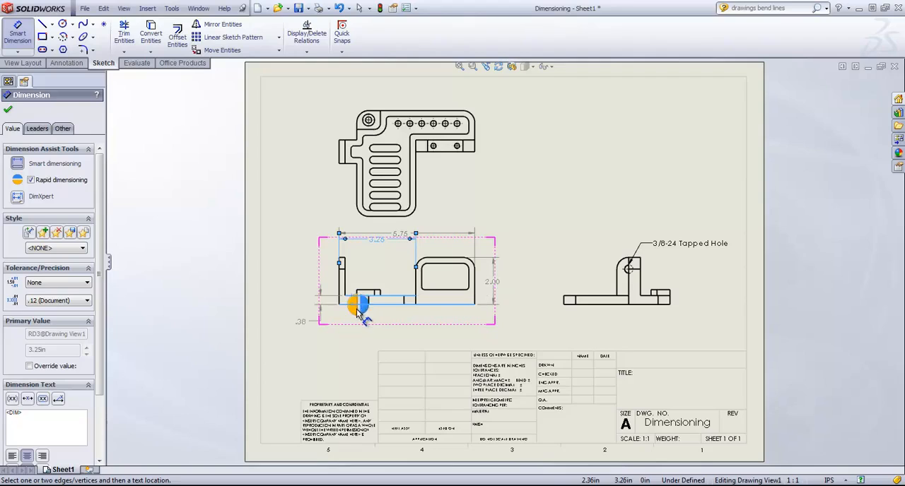
left_click(362, 309)
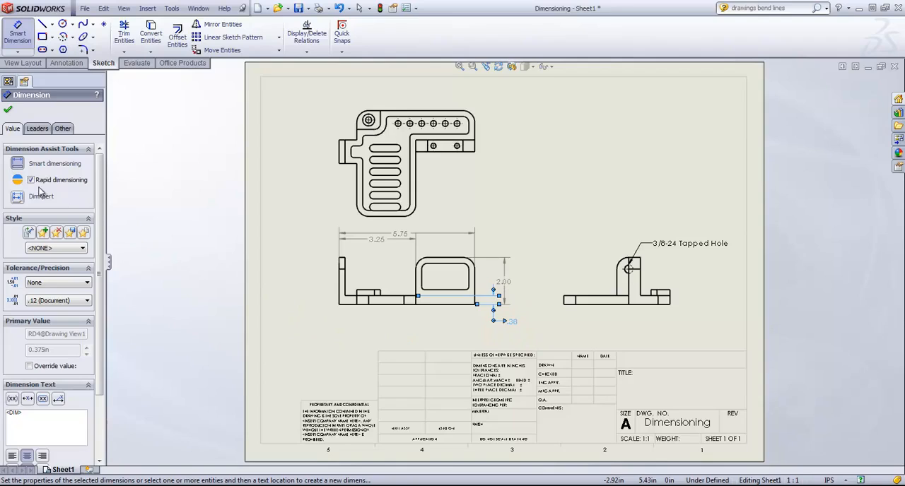
Use DimXpert from the right view's lower-left vertex to dimension the upright's right edge and top, the small boss top and the base plate's top edge
left_click(32, 181)
left_click(44, 200)
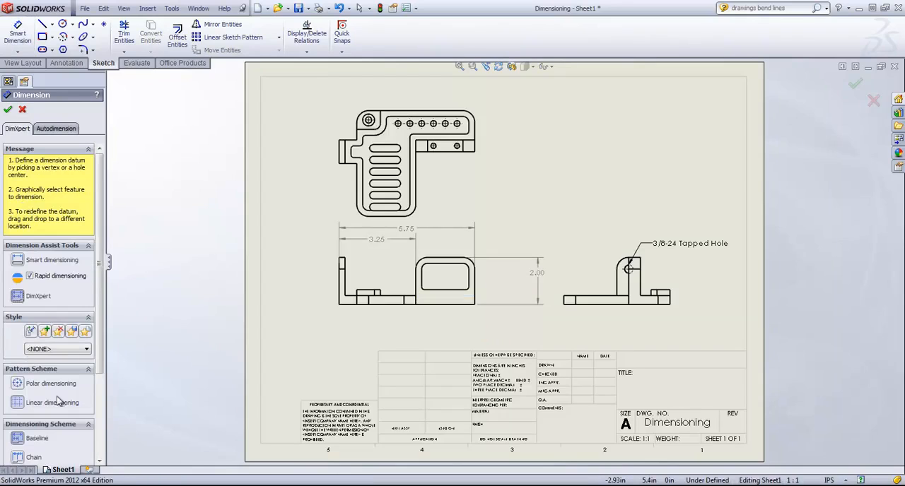
scroll(69, 381, "down", 3)
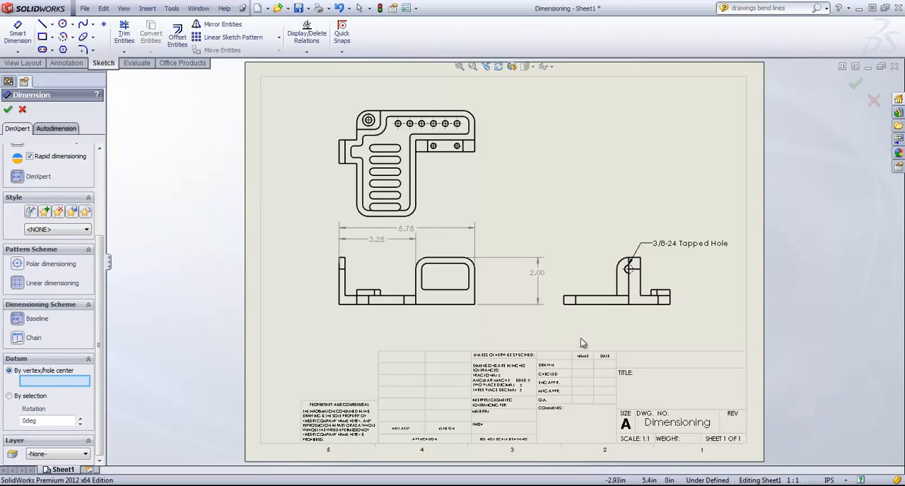
left_click(563, 304)
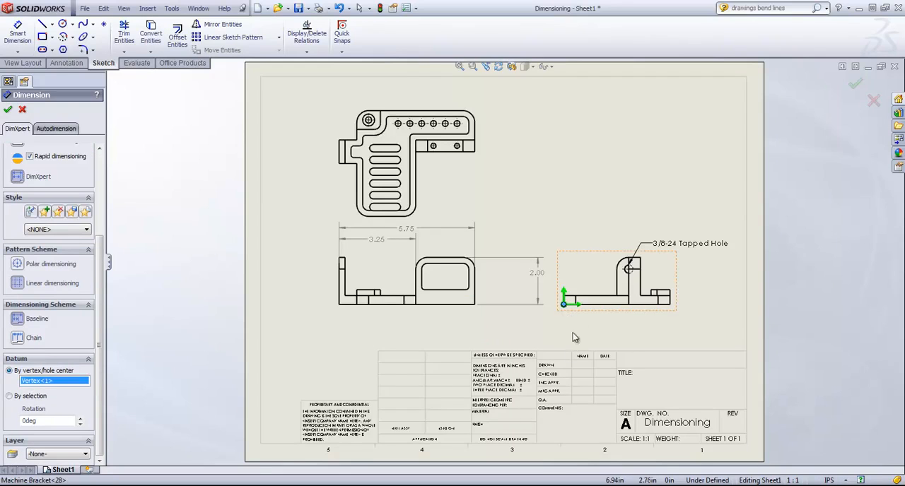
left_click(642, 268)
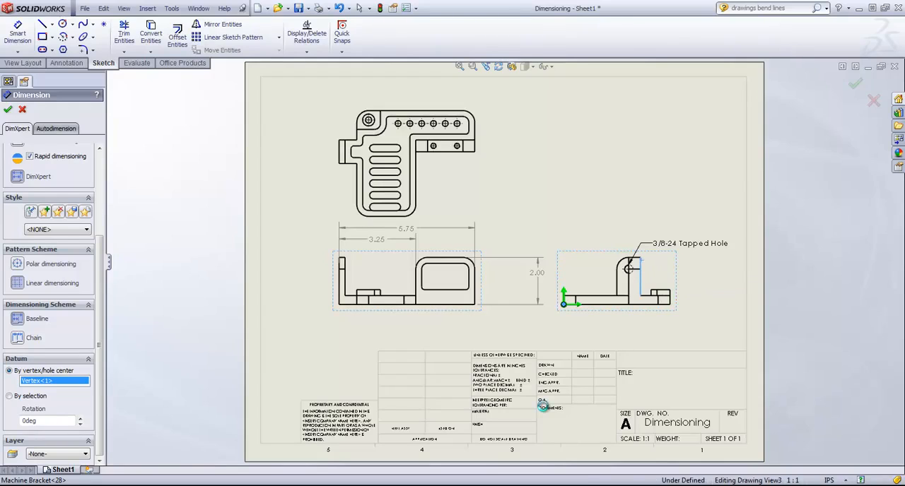
left_click(635, 259)
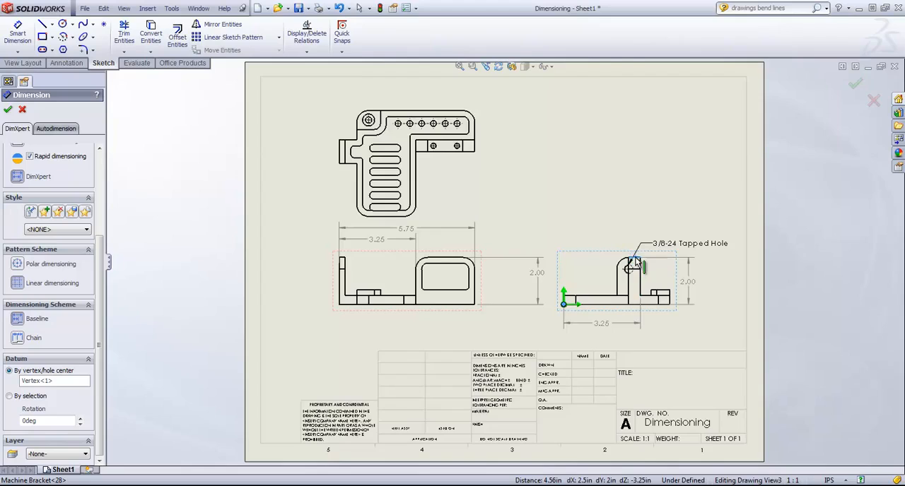
left_click(661, 289)
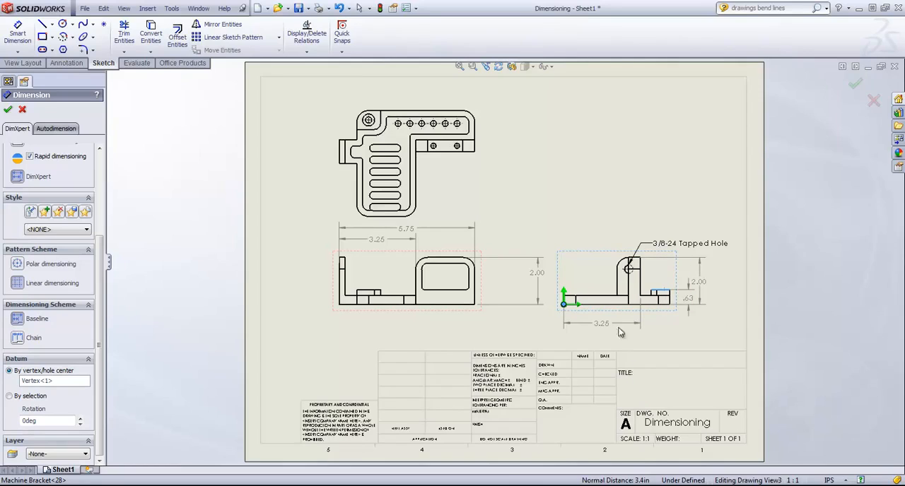
left_click(589, 299)
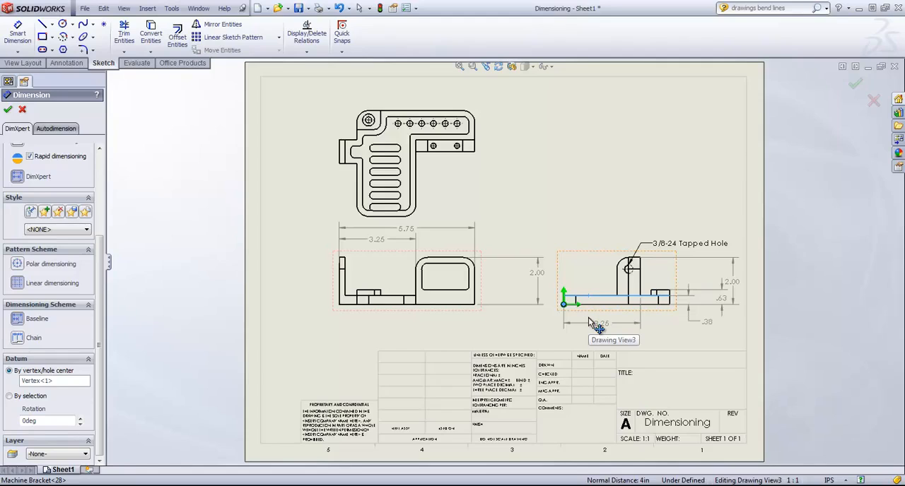
left_click(588, 317)
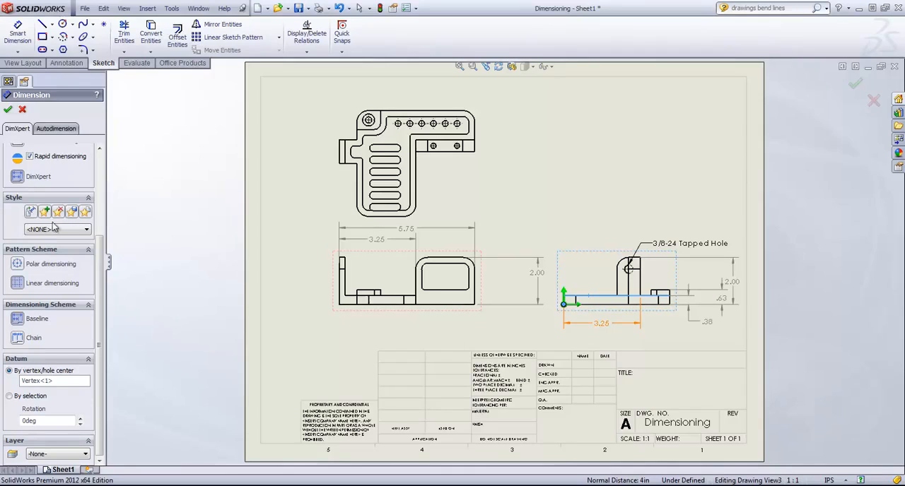
left_click(36, 381)
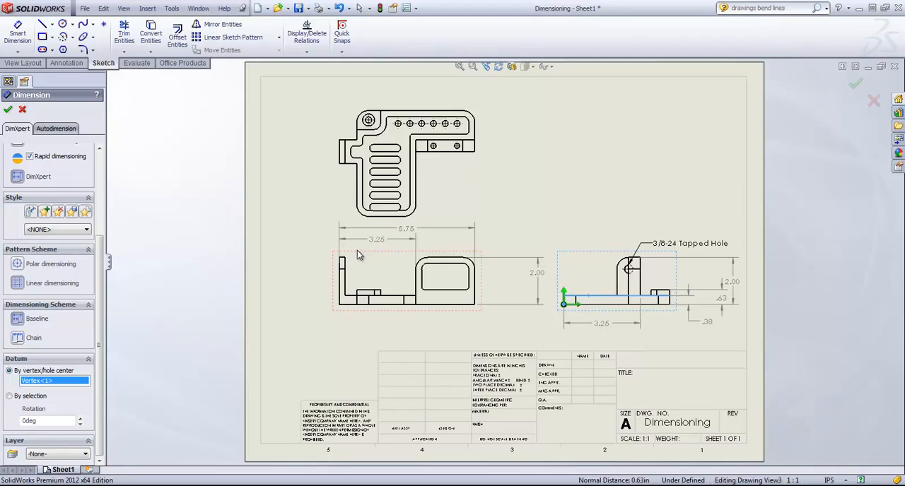
left_click(8, 110)
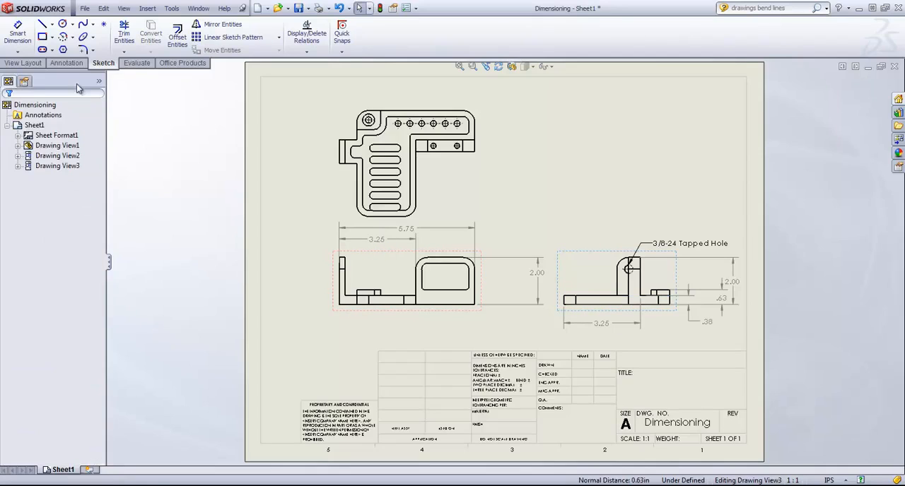
Use DimXpert from the front view's lower-left vertex to dimension the raised block's corner radius, the base thickness and the low boss's offset
left_click(18, 51)
left_click(42, 62)
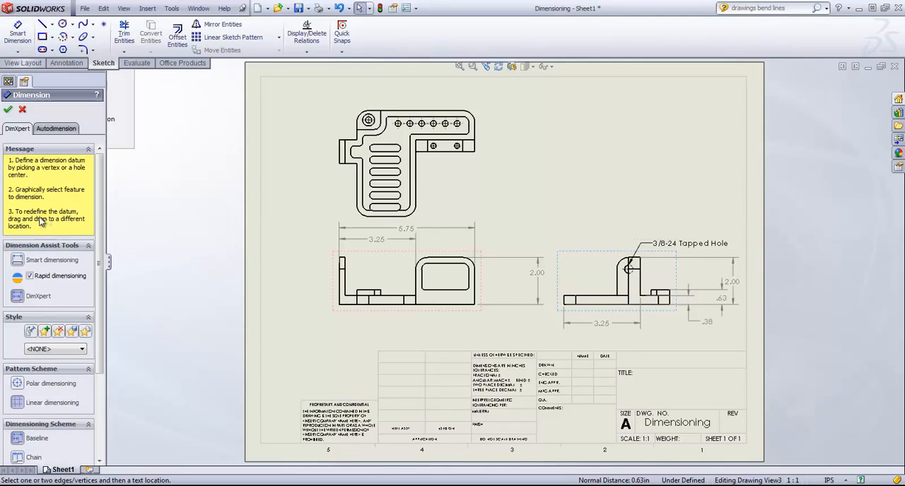
scroll(55, 347, "down", 3)
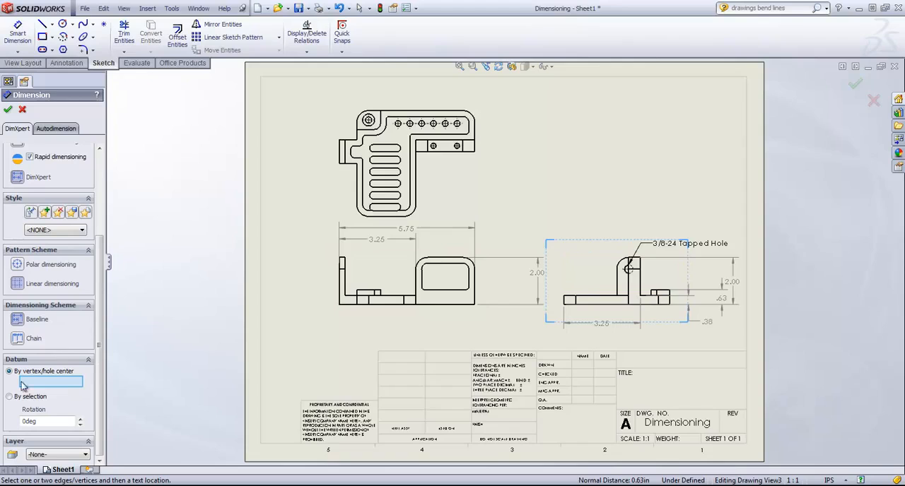
left_click(340, 304)
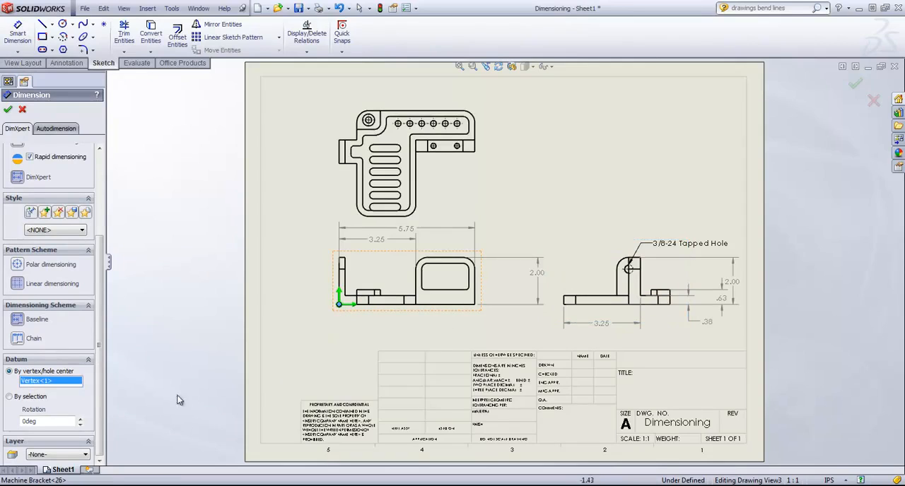
left_click(455, 259)
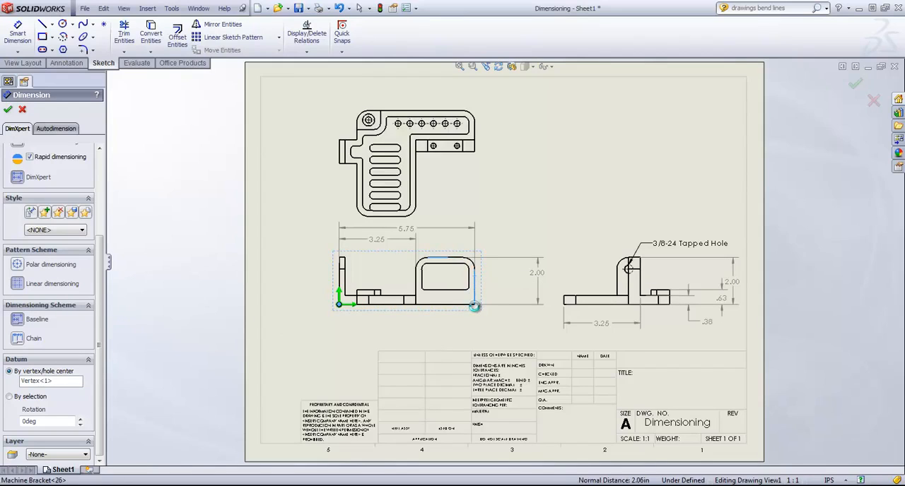
left_click(474, 306)
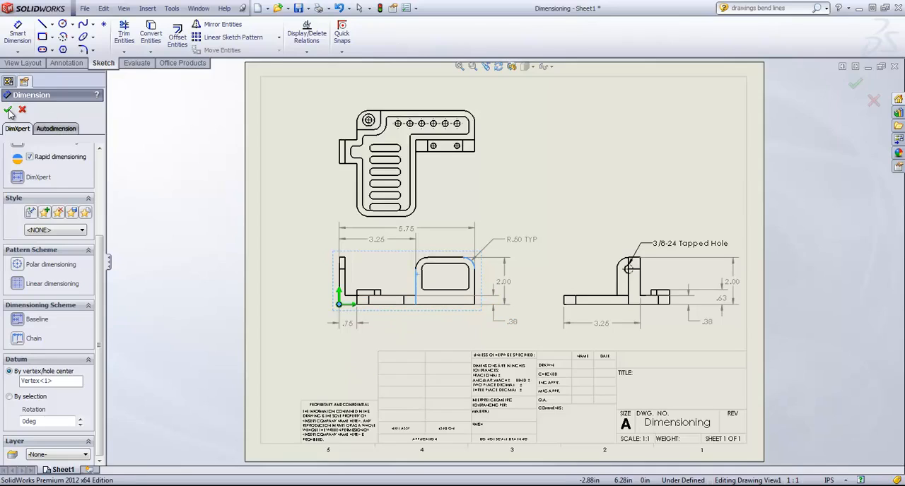
left_click(8, 111)
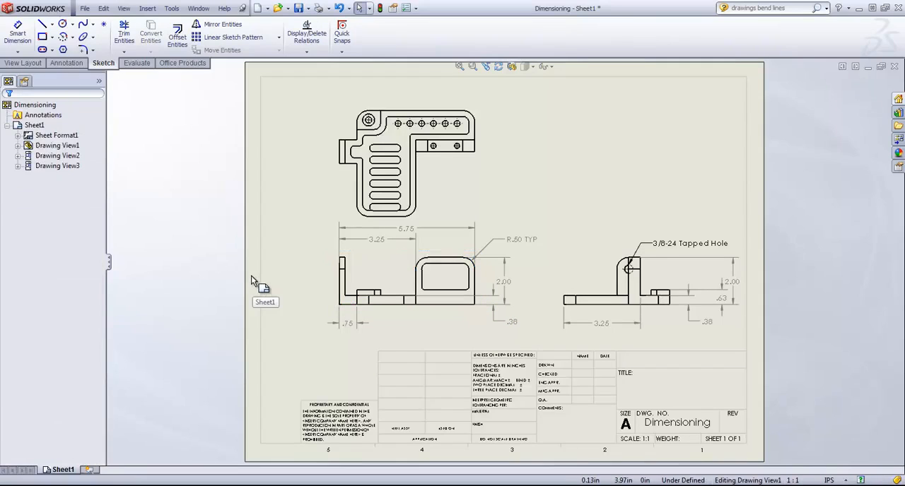
Delete the front view and the right projected view from the sheet
left_click(482, 284)
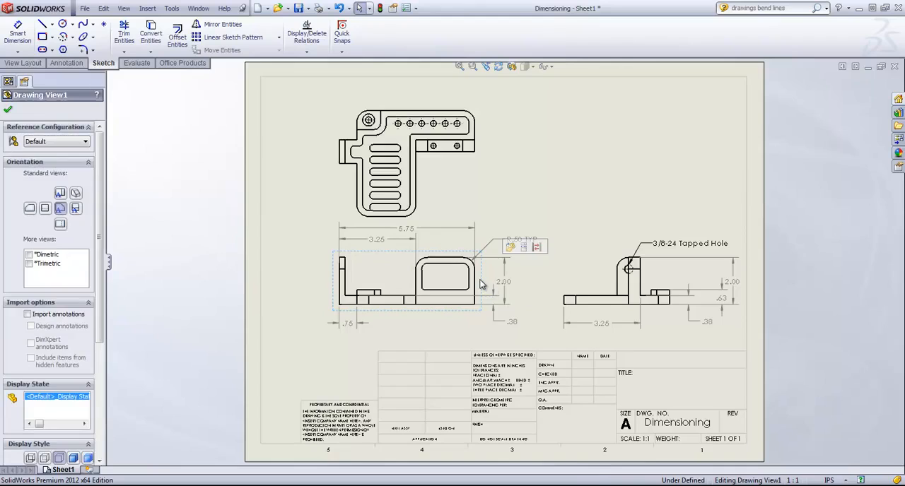
key("Delete")
left_click(529, 207)
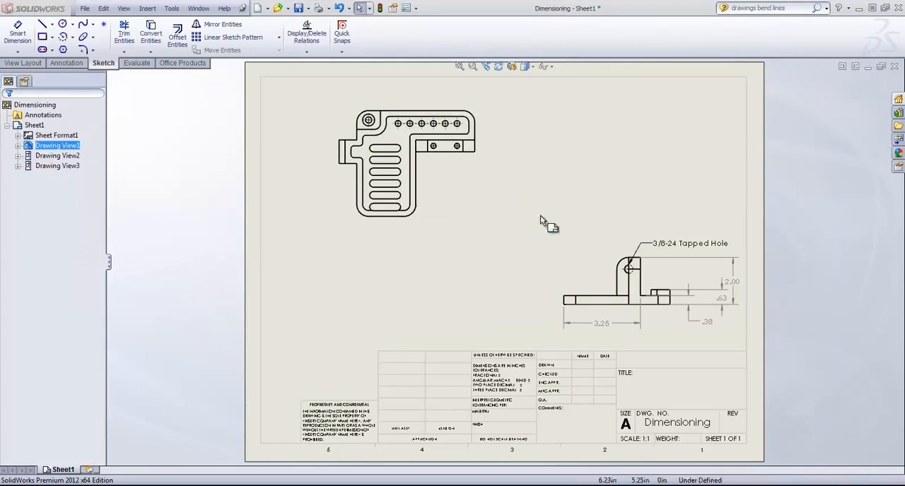
left_click(660, 256)
key("Delete")
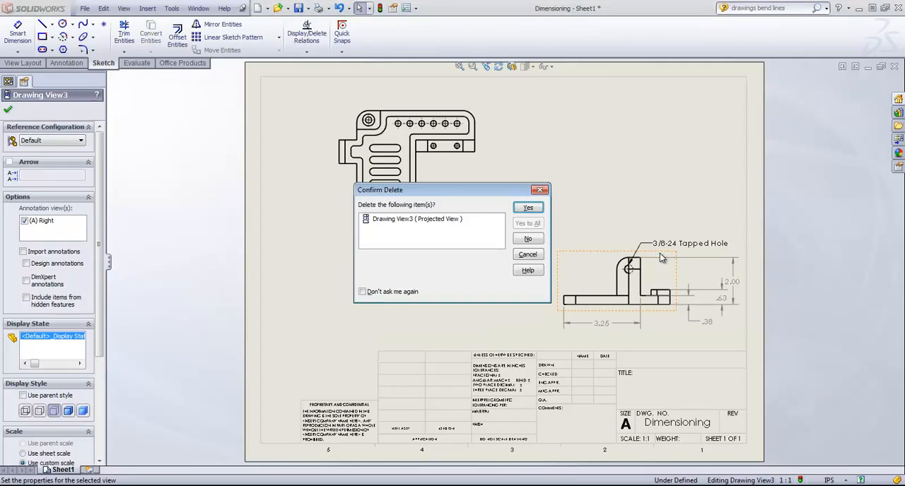
left_click(528, 208)
Create a projected front view below the remaining top view of the bracket
left_click(39, 63)
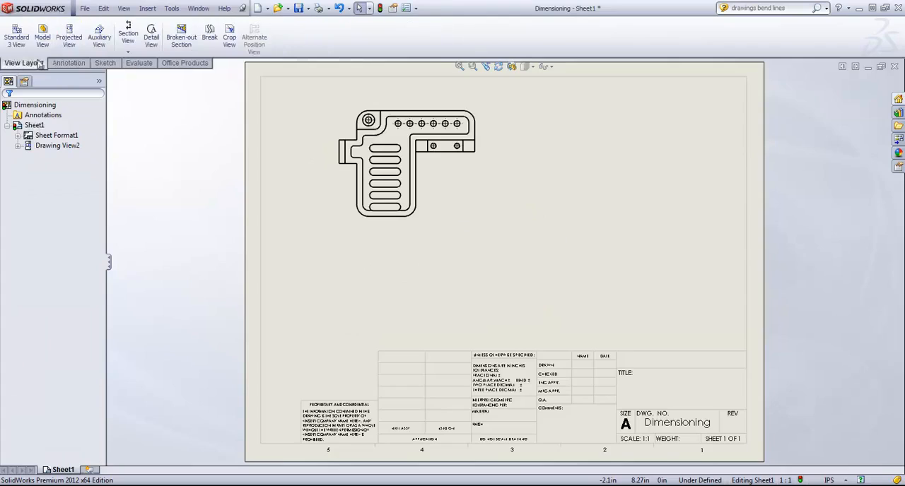
left_click(68, 37)
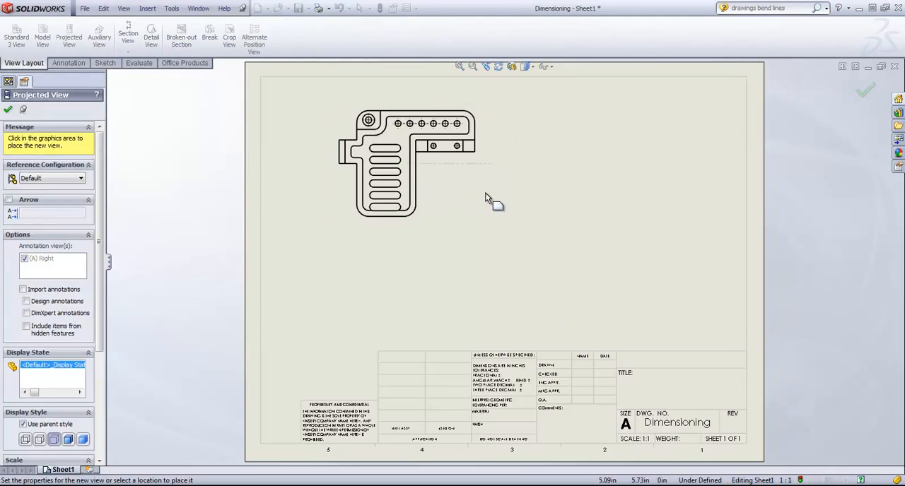
left_click(384, 287)
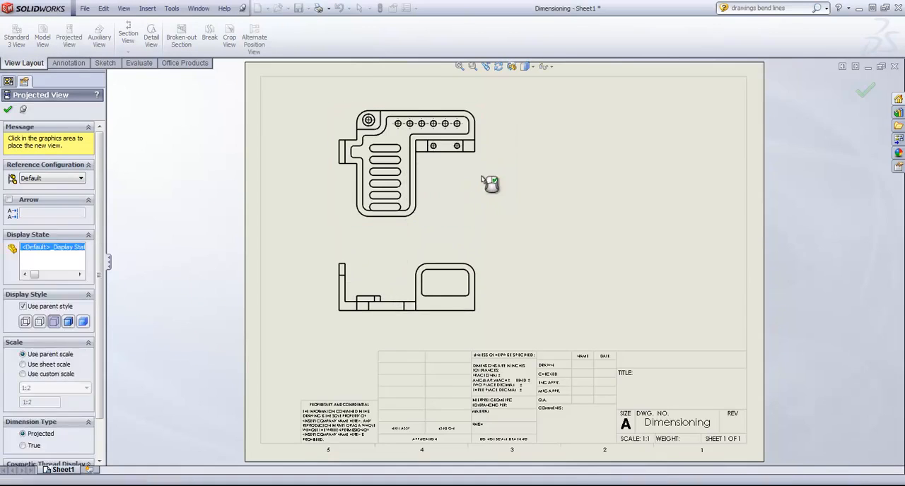
Place a projected right view of the bracket to the right of the top view
left_click(615, 164)
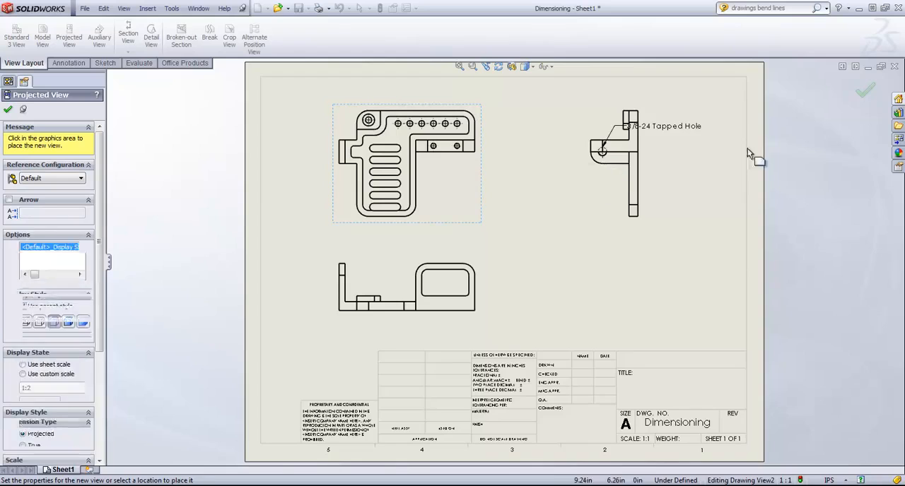
left_click(864, 90)
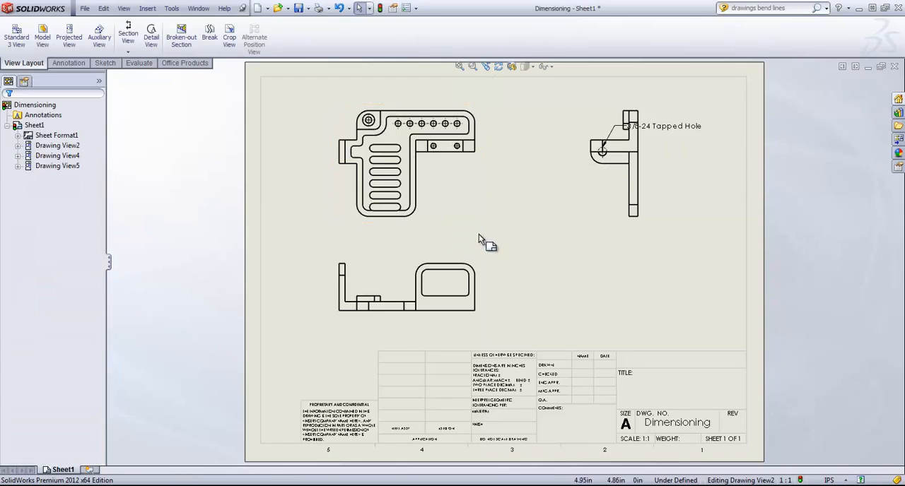
Add baseline dimensions in the top view from the bottom edge to the flange's lower edge, the top edge and the first hole of the row
left_click(105, 64)
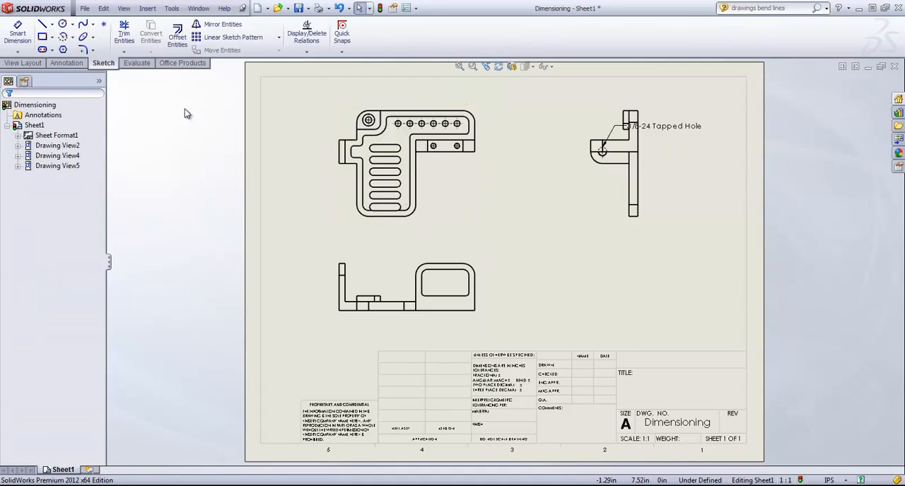
left_click(19, 51)
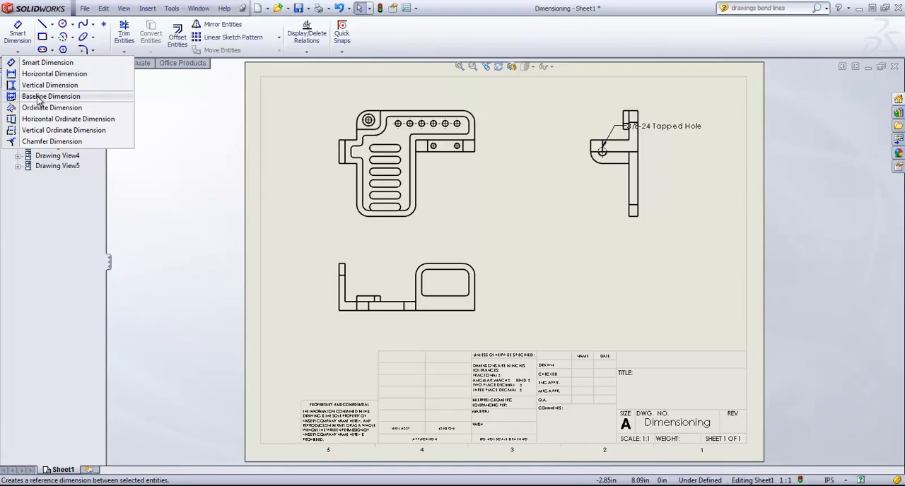
left_click(39, 96)
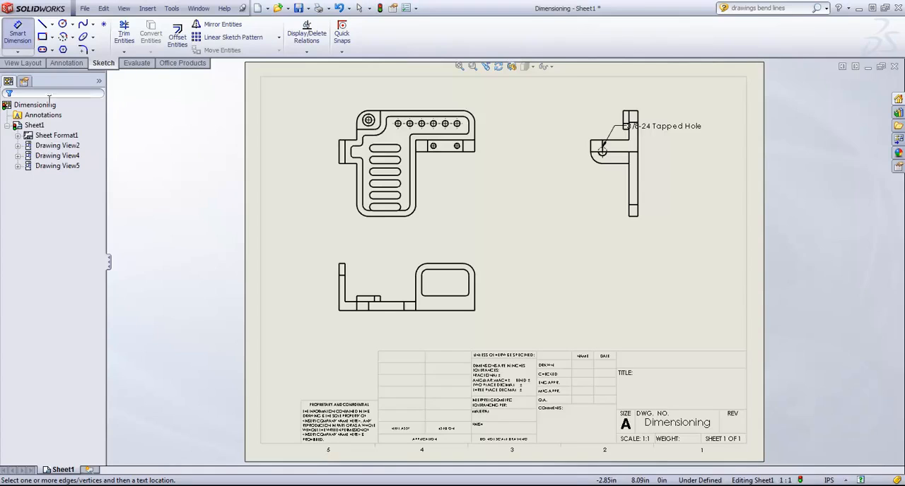
left_click(371, 218)
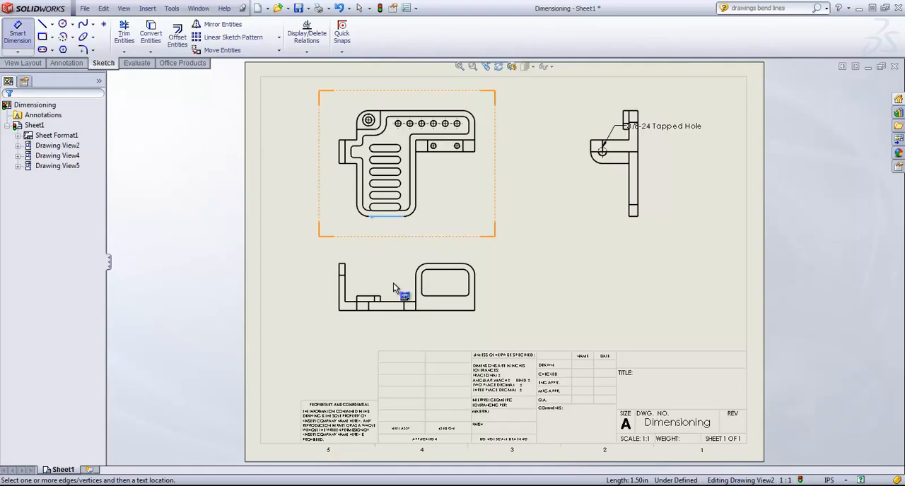
left_click(444, 150)
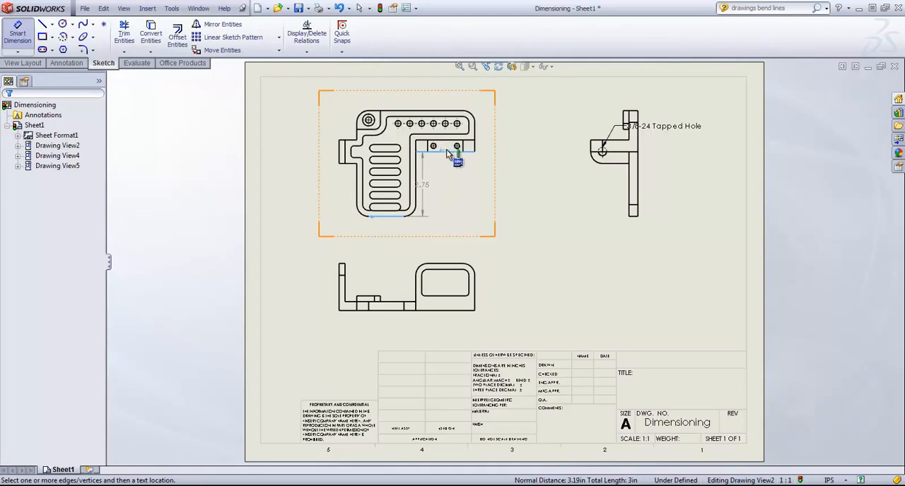
left_click(454, 110)
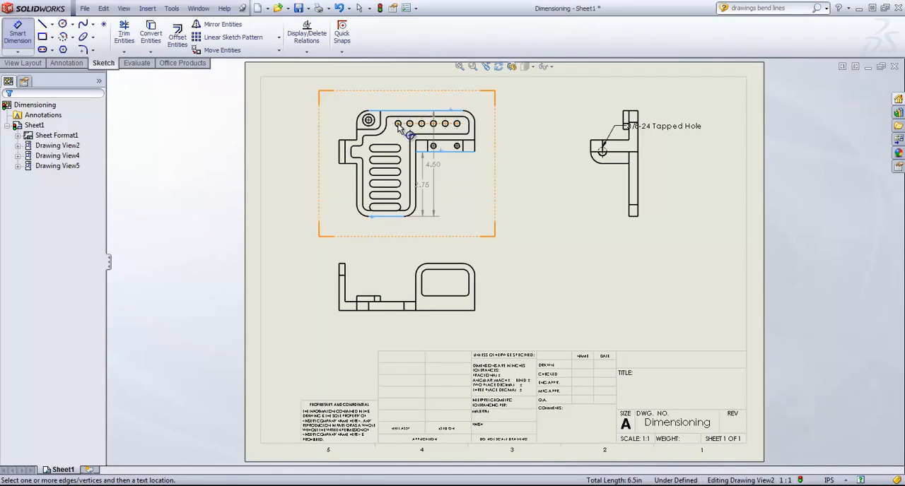
left_click(398, 124)
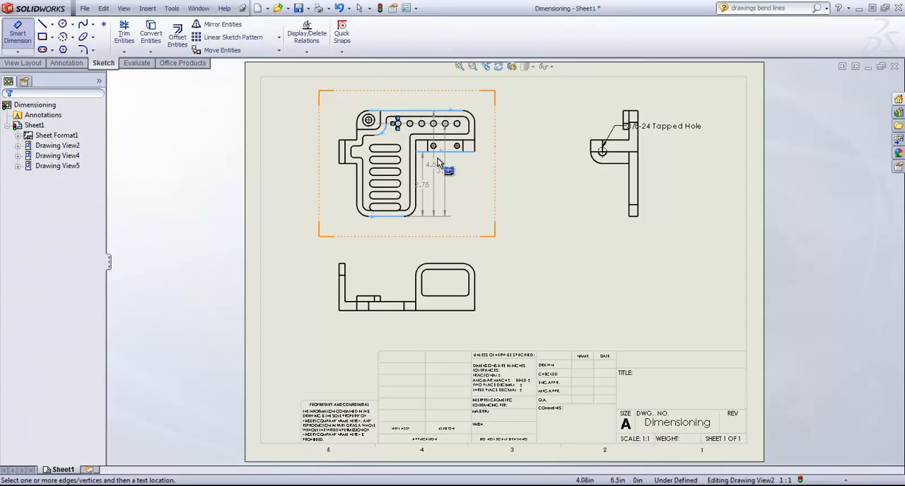
Place an ordinate dimension origin on the top view's bottom edge and delete it again
left_click(17, 51)
left_click(42, 108)
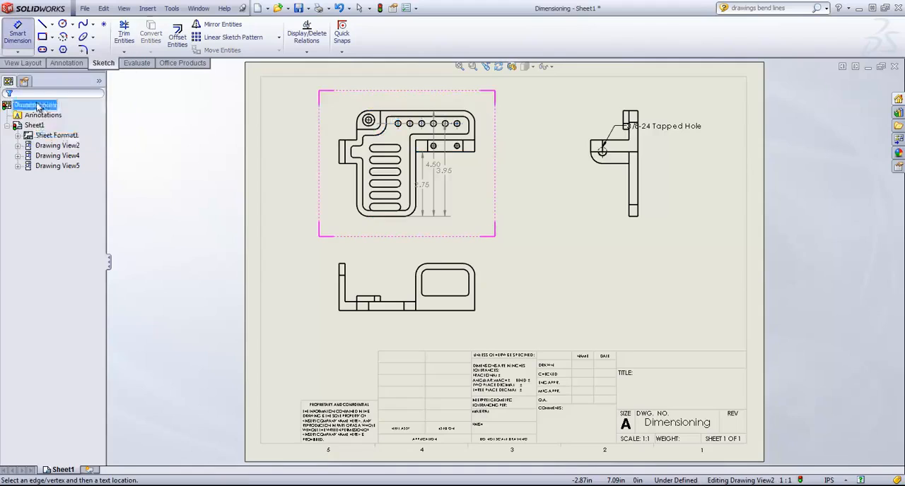
left_click(398, 217)
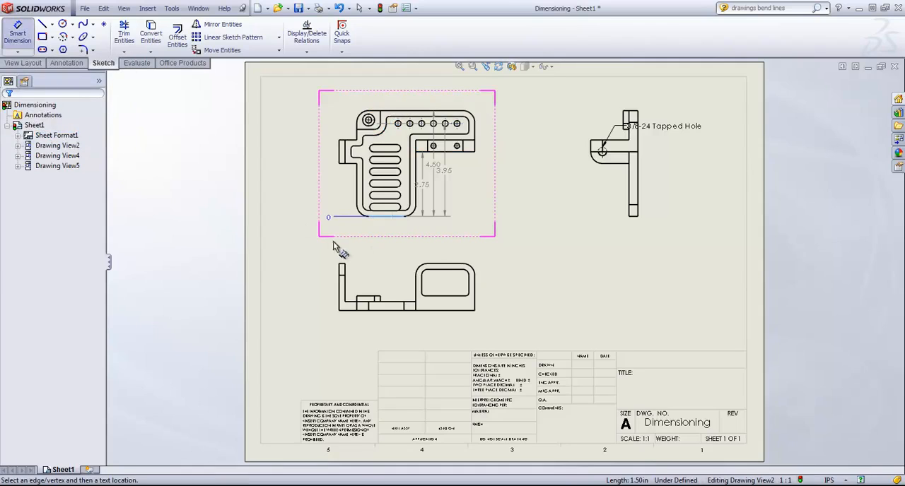
left_click(297, 215)
left_click(9, 110)
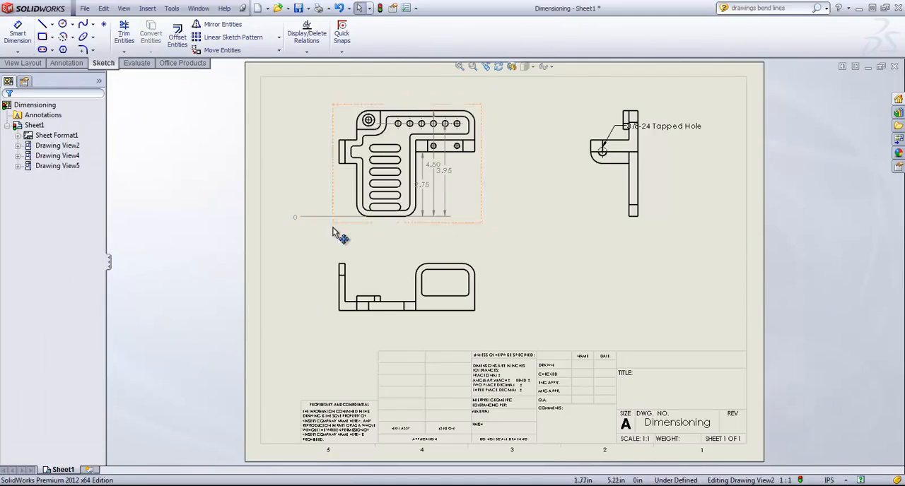
left_click(304, 216)
key("Delete")
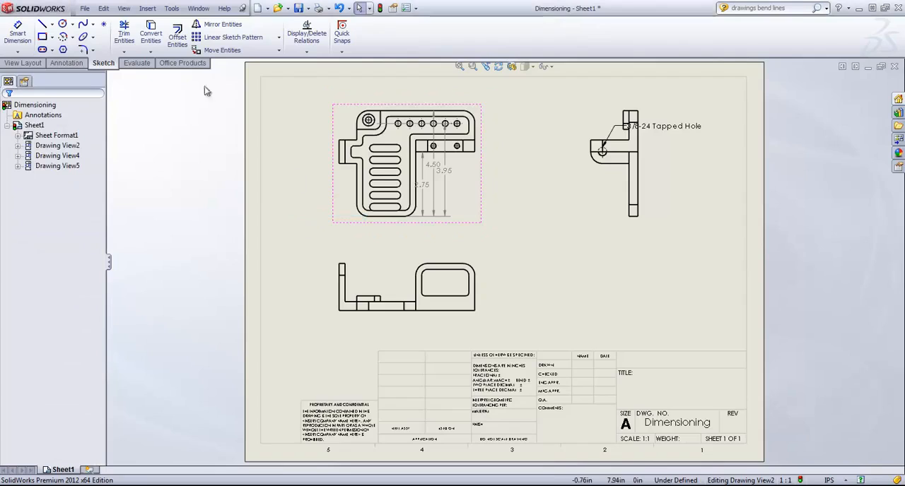
Delete the three vertical baseline dimensions from the top view
left_click(17, 52)
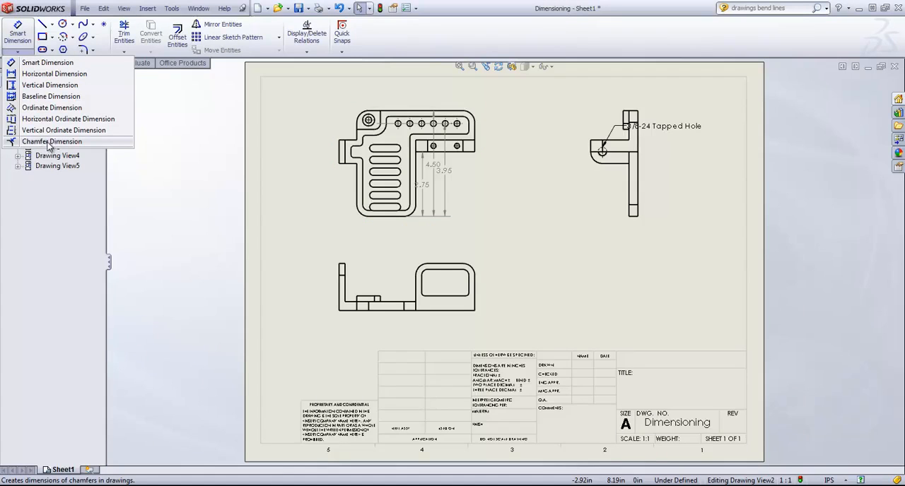
left_click(516, 195)
left_click(439, 168)
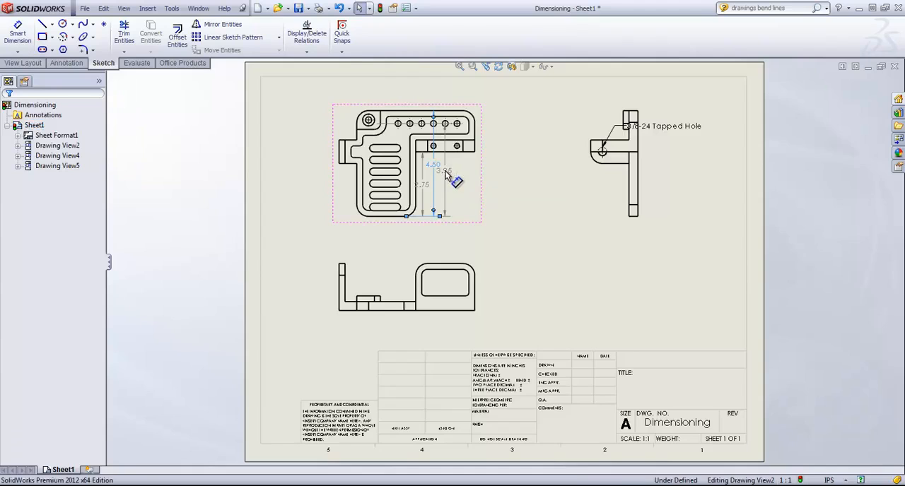
key("Delete")
left_click(448, 172)
key("Delete")
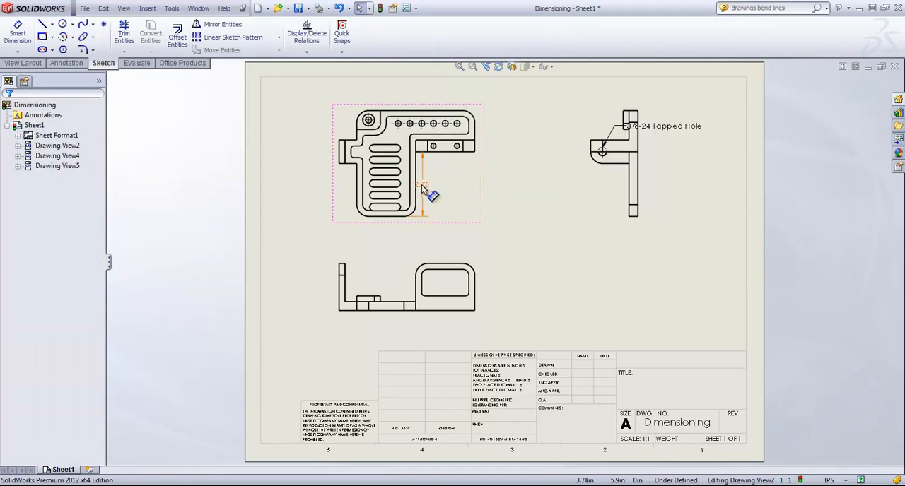
left_click(422, 185)
key("Delete")
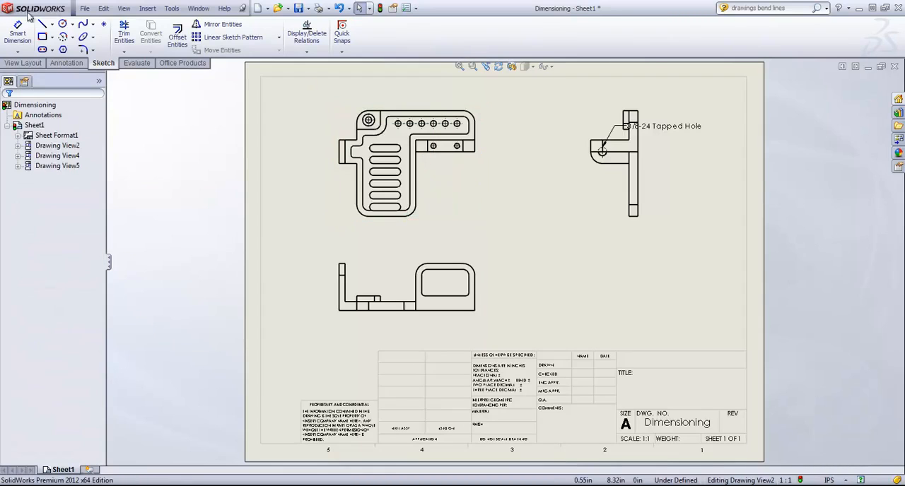
Add an overall width smart dimension above the front view, from the upright's outer edge to the raised block's outer edge
left_click(18, 32)
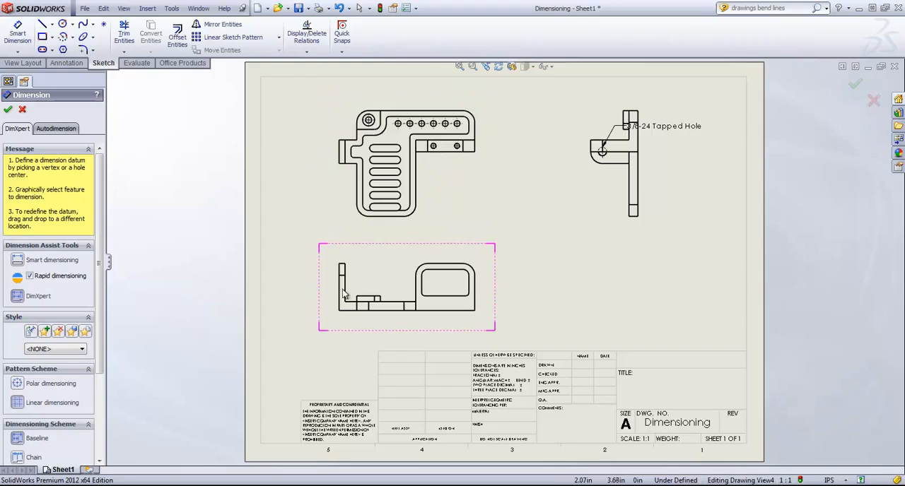
left_click(18, 28)
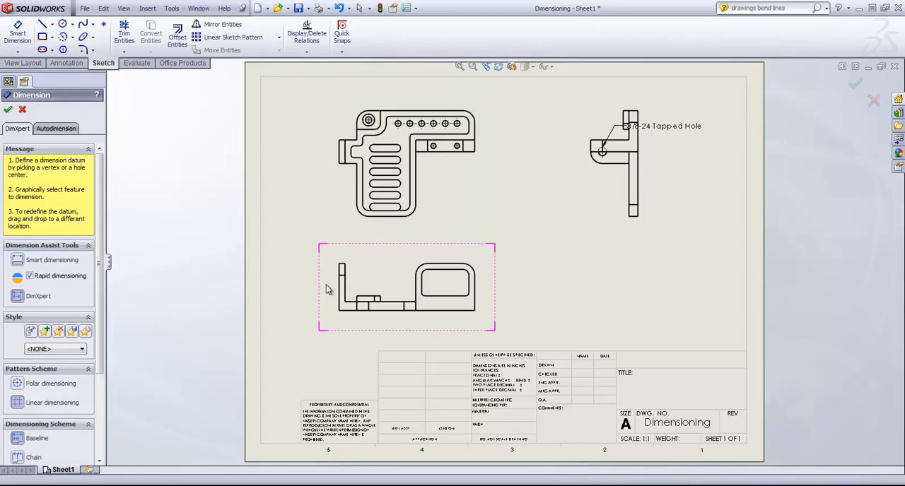
left_click(17, 260)
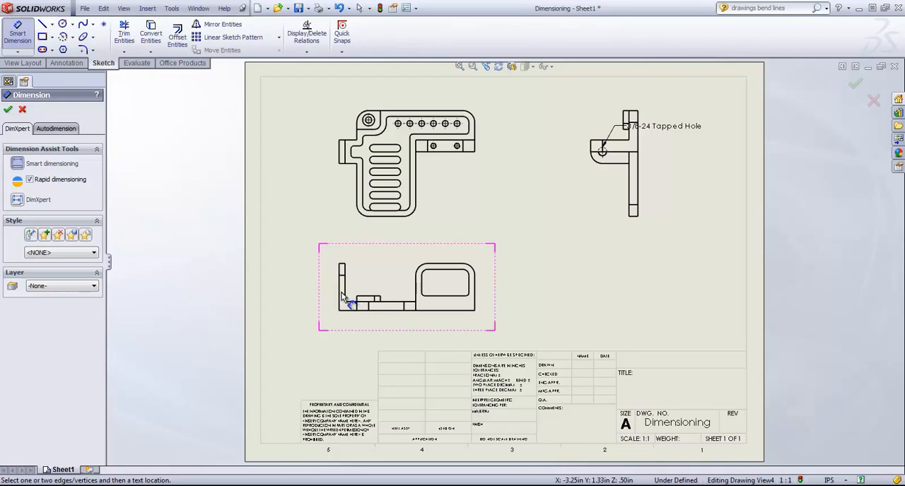
left_click(341, 293)
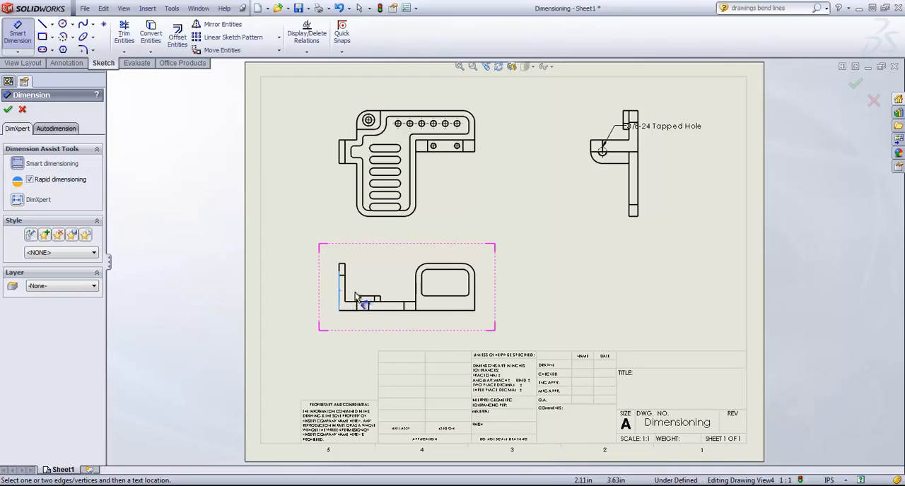
left_click(476, 289)
left_click(523, 252)
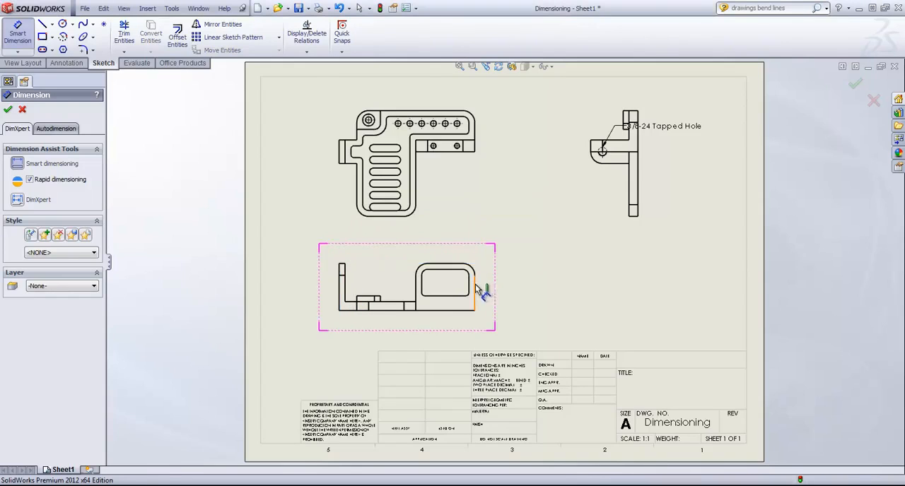
left_click(475, 290)
left_click(340, 297)
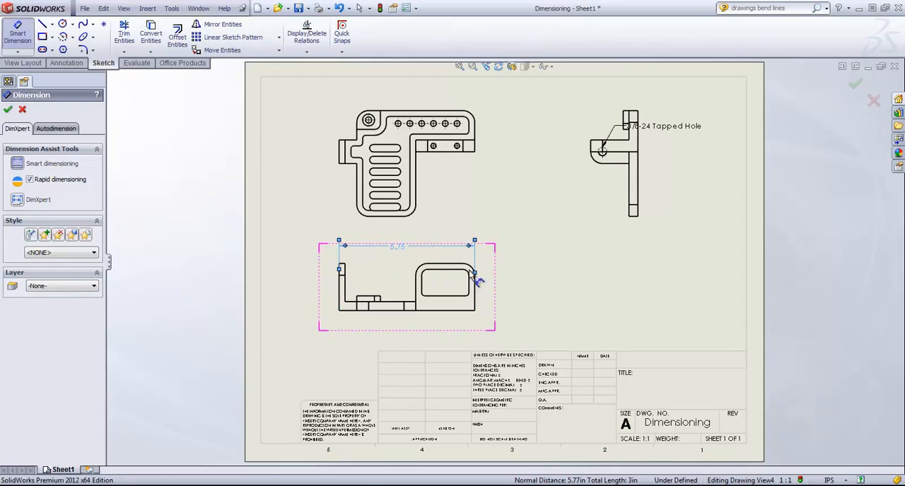
left_click(400, 249)
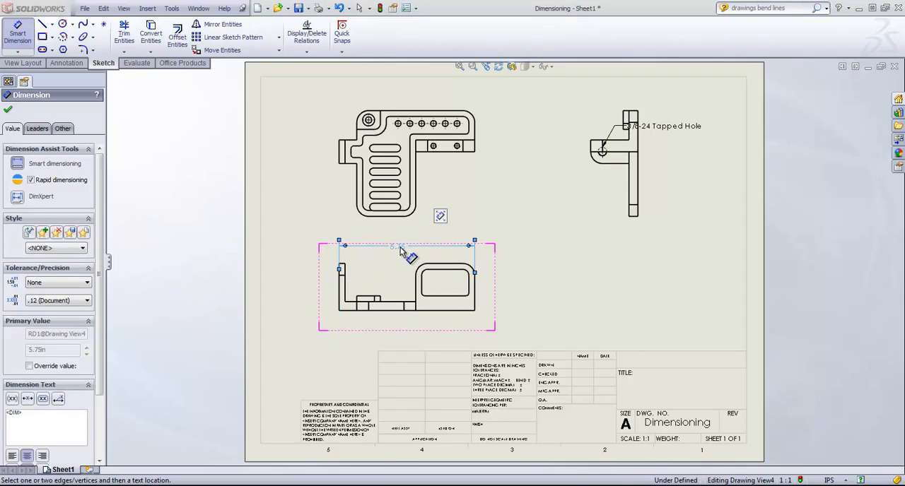
Add the text "Important" above the overall width dimension's value and center the dimension text between the extension lines
mouse_move(431, 220)
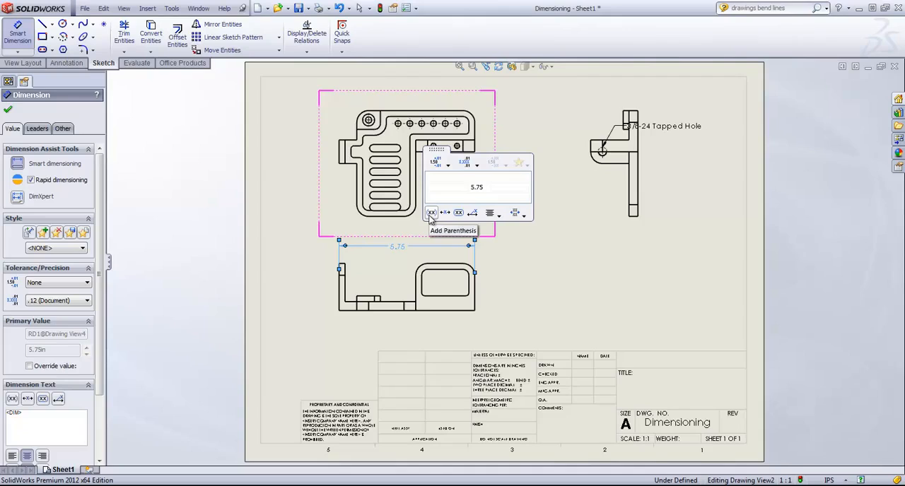
left_click(460, 179)
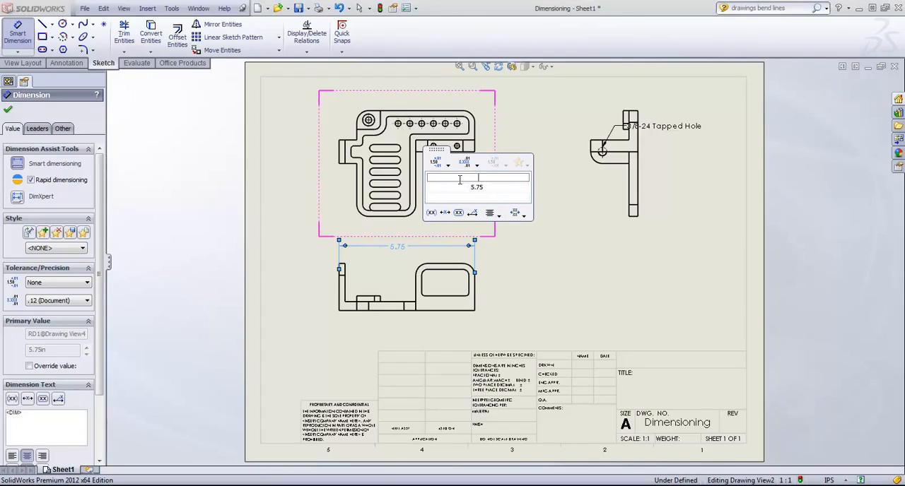
type("Im portanportan")
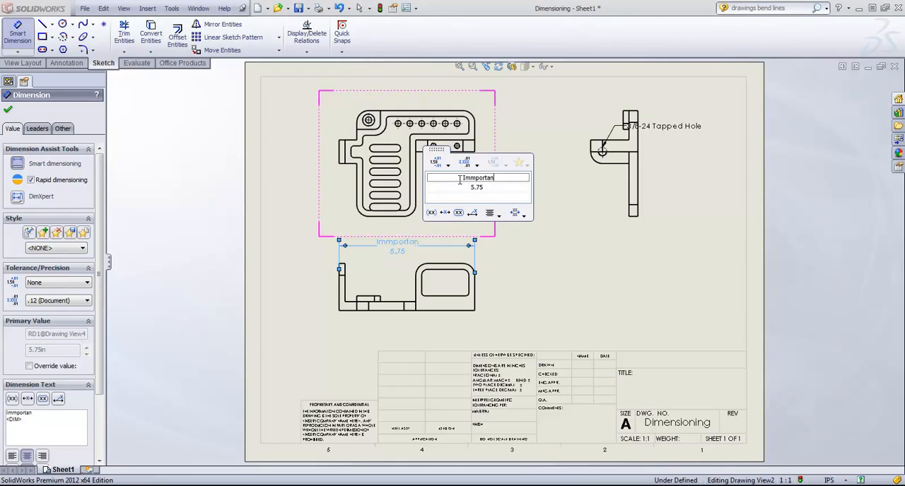
key("BackSpace")
key("BackSpace")
key("BackSpace")
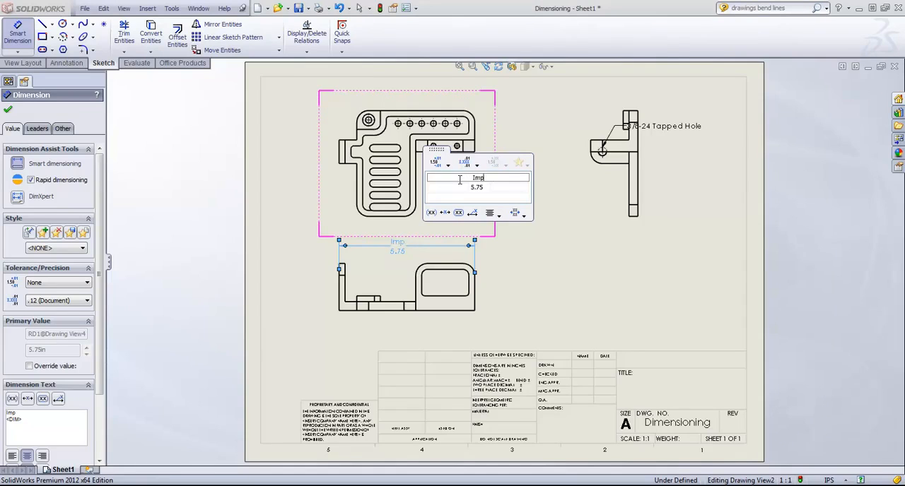
type("tant")
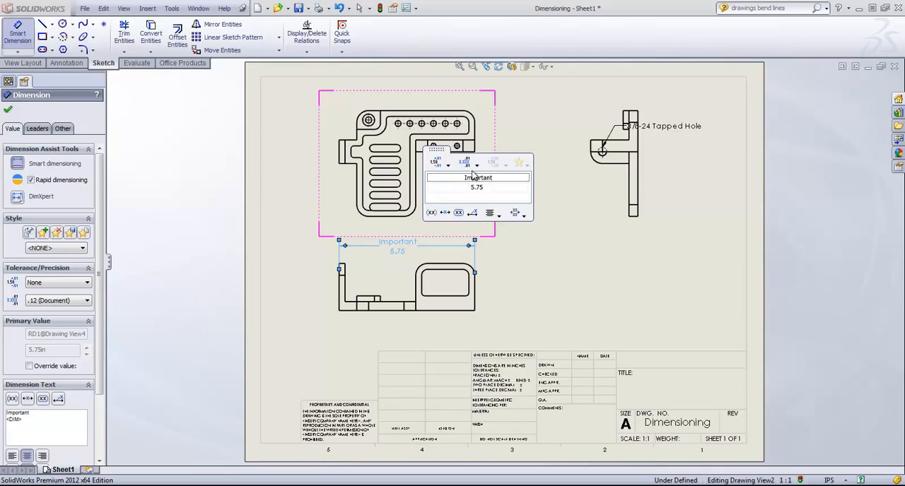
left_click(444, 213)
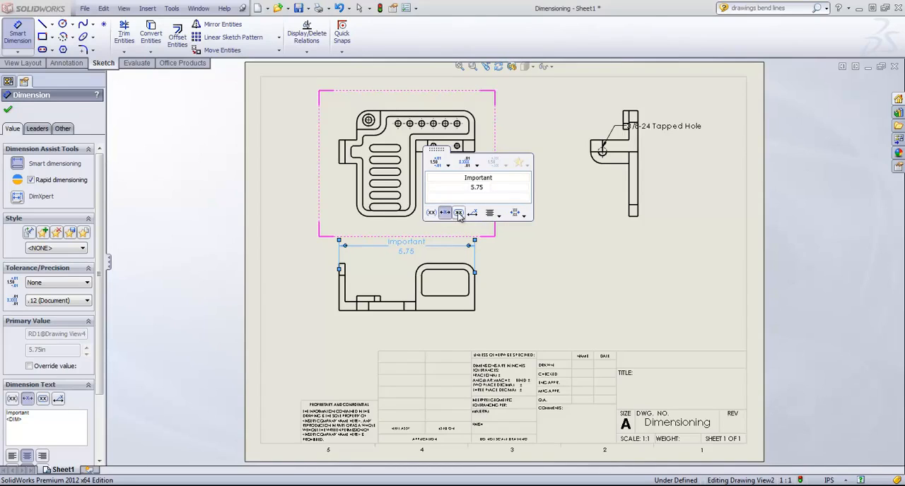
Try the inspection outline and a leader-style text offset on the overall width dimension, switching both options back off
left_click(459, 213)
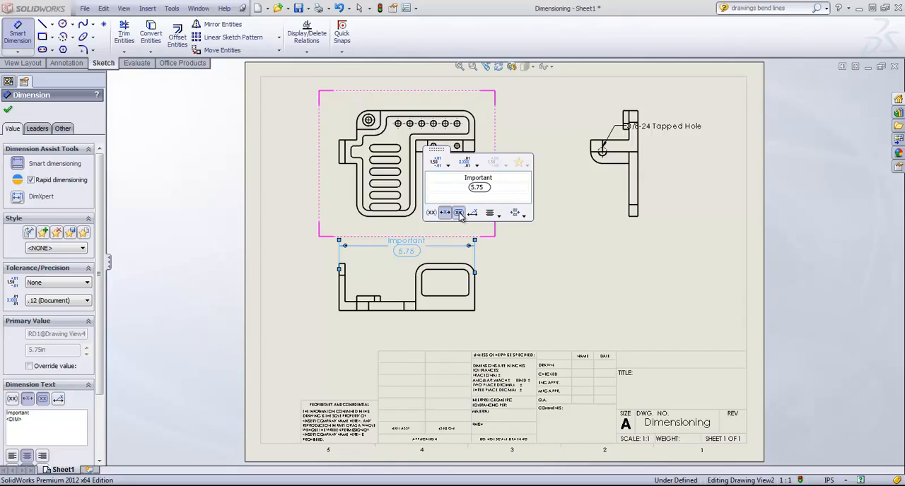
left_click(459, 213)
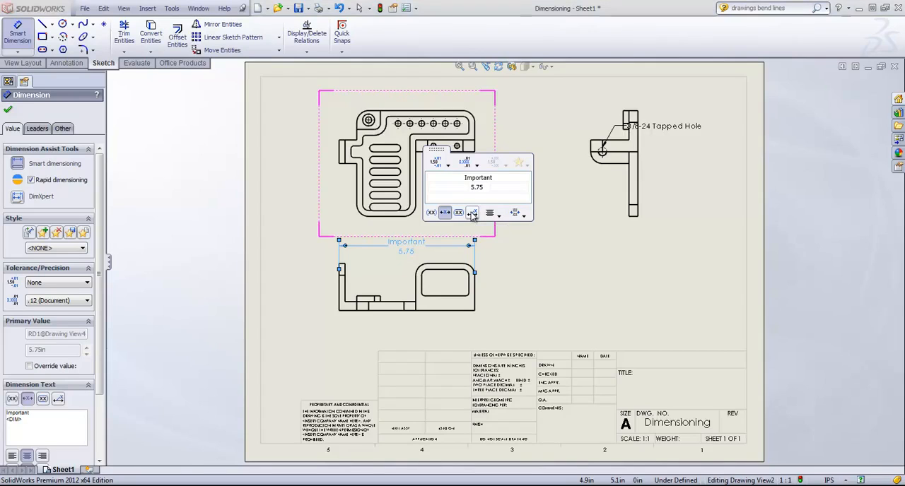
left_click(472, 213)
left_click_drag(406, 241, 309, 225)
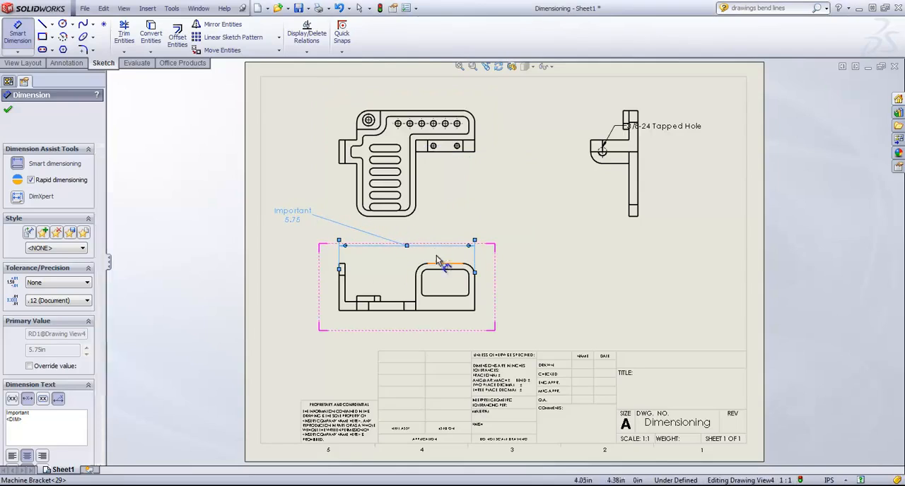
mouse_move(325, 181)
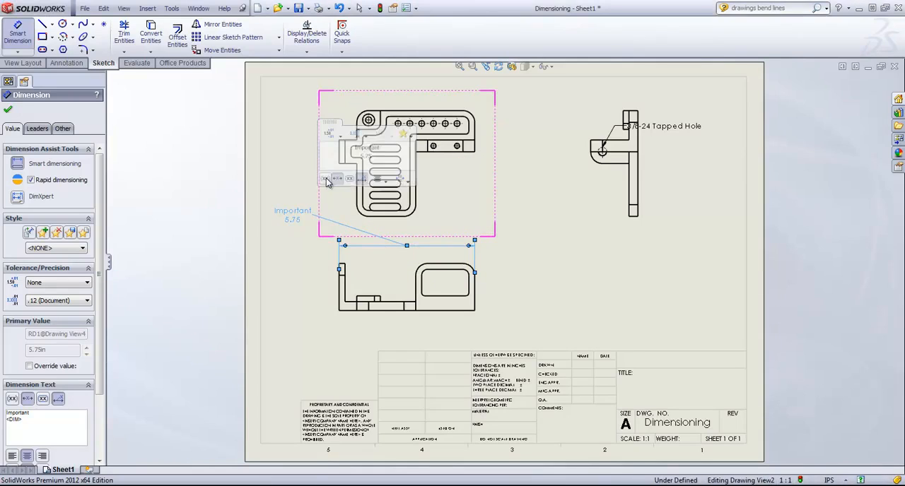
left_click(366, 178)
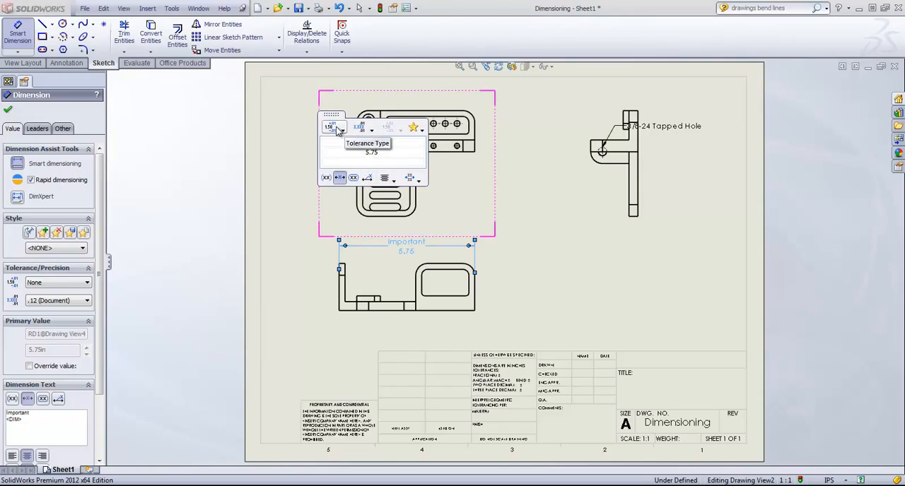
Try four-decimal precision (.1234) on the overall width dimension and settle on three decimals (.123)
left_click(367, 130)
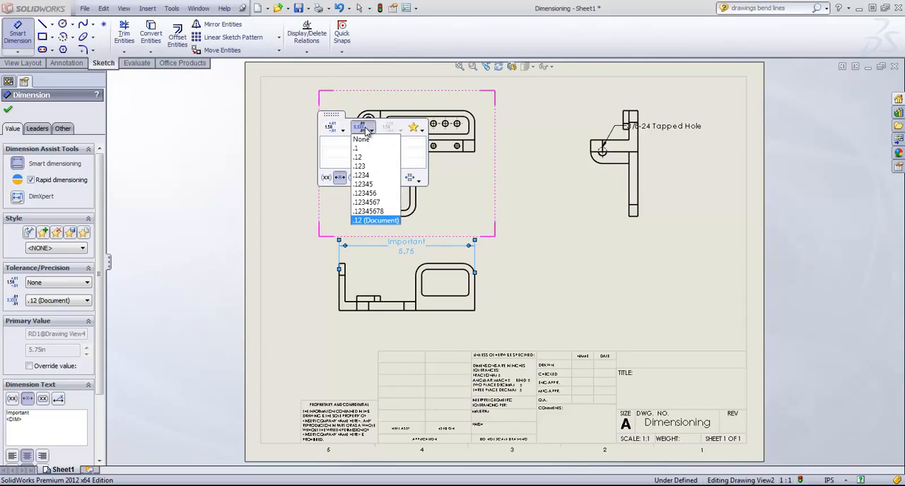
left_click(362, 176)
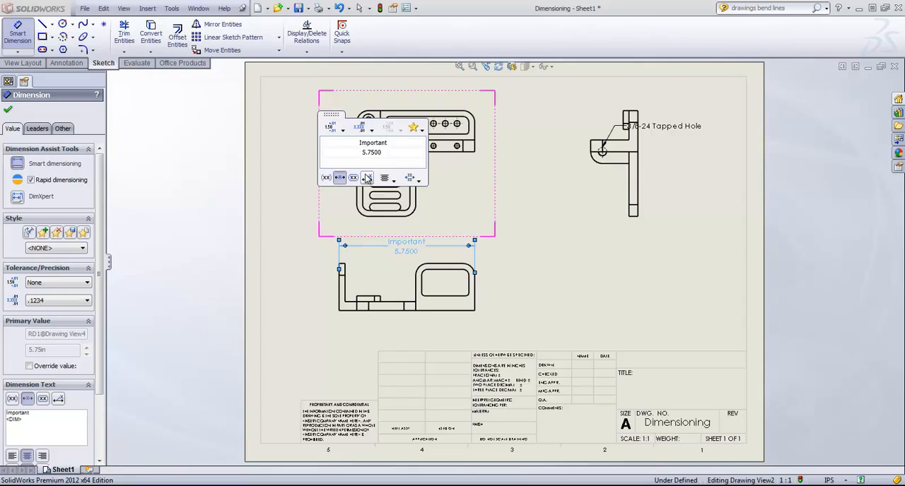
left_click(373, 130)
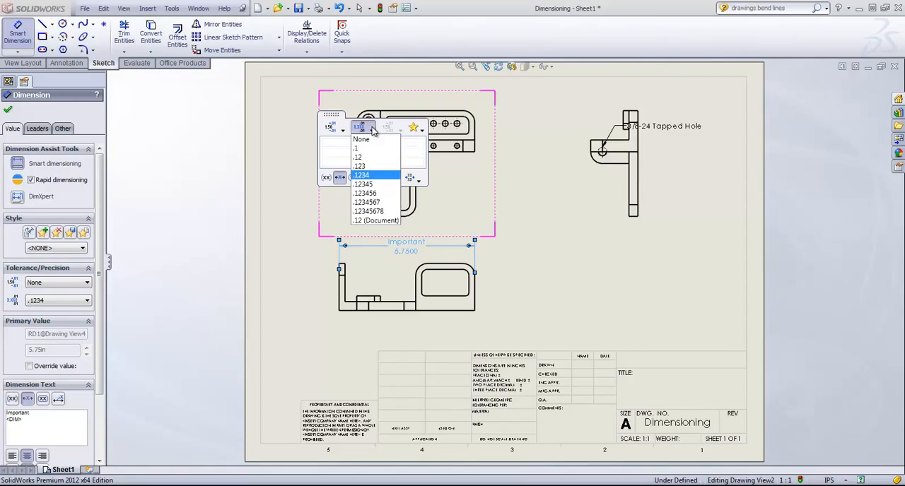
left_click(362, 167)
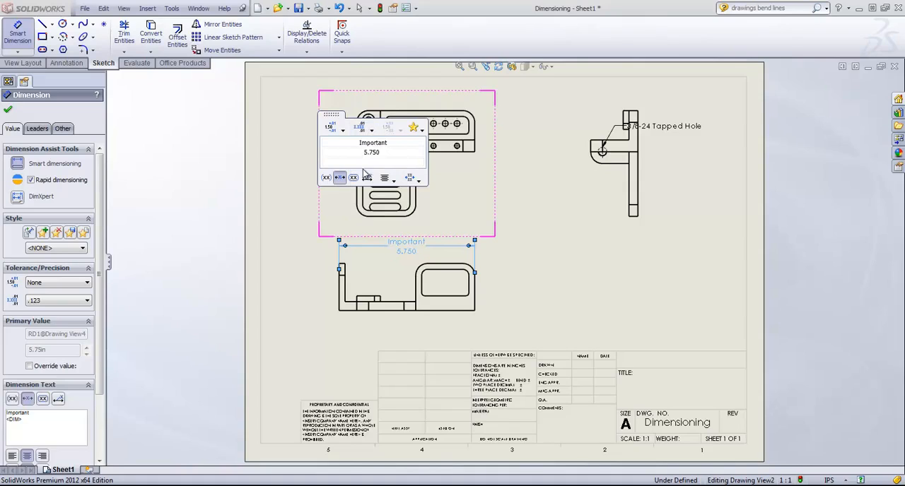
Try the Limit and Basic tolerance types on the overall width dimension
left_click(344, 132)
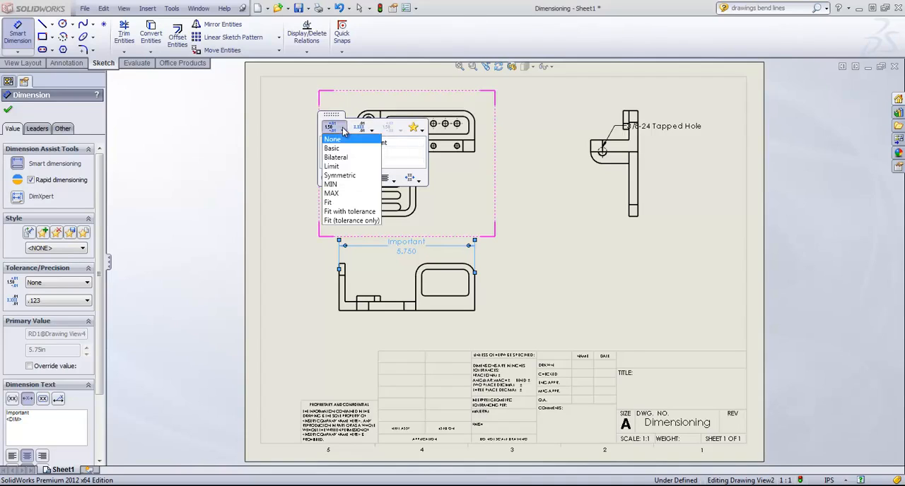
left_click(339, 168)
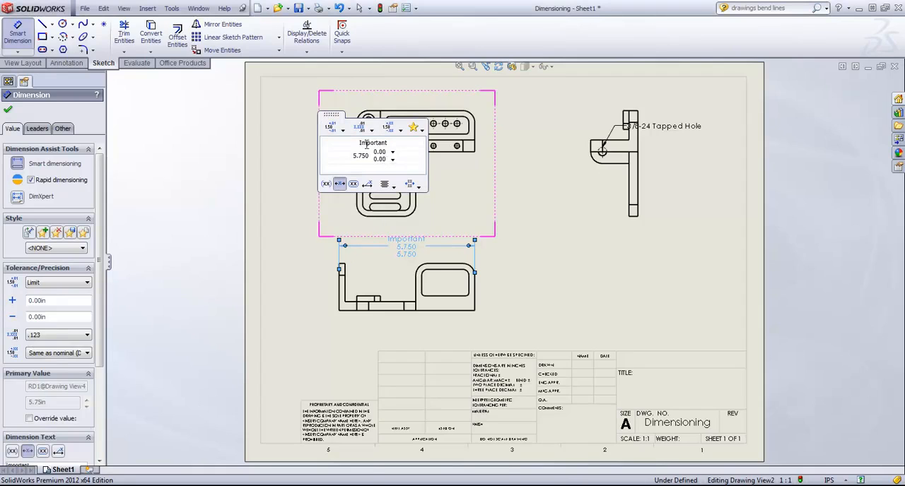
left_click(344, 132)
left_click(336, 156)
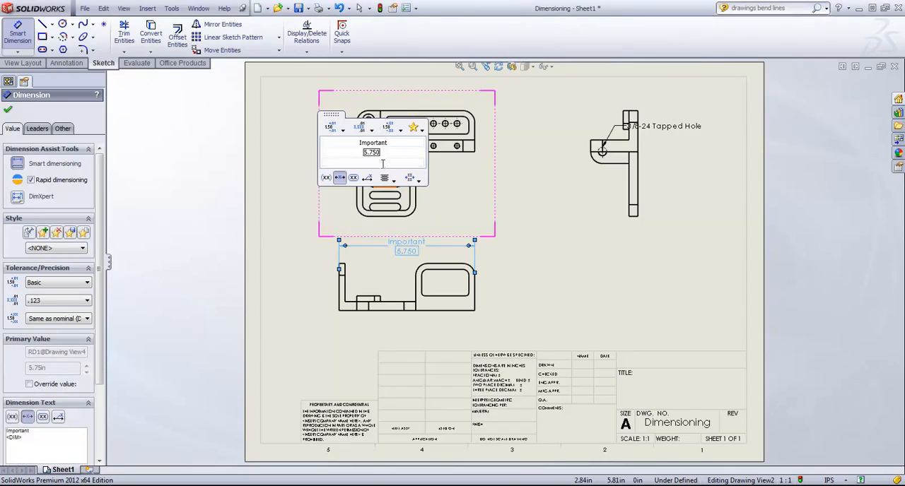
Apply a Bilateral tolerance to the overall width dimension with a maximum variation of .05 and a minimum variation of -.01
left_click(344, 132)
left_click(339, 158)
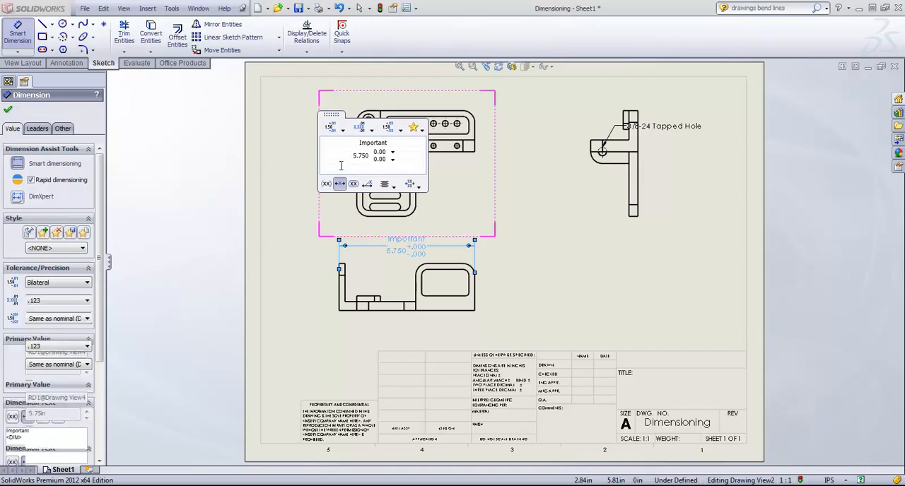
left_click(381, 152)
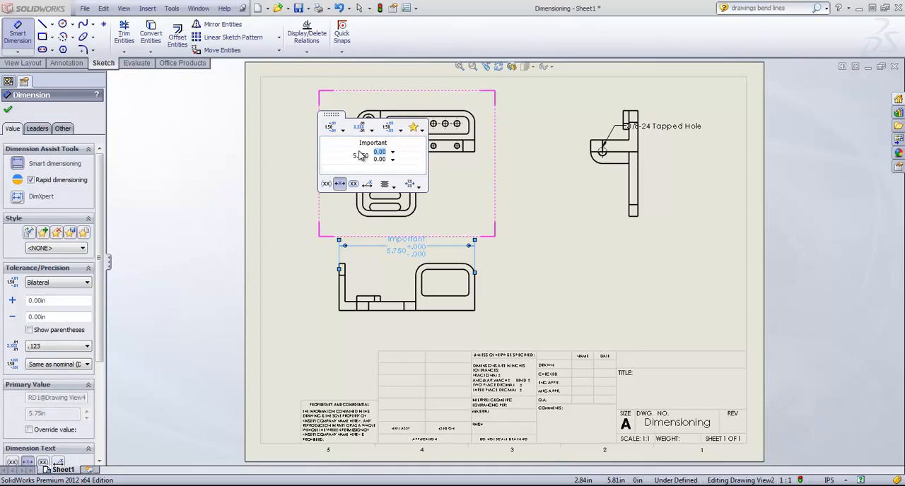
left_click(386, 159)
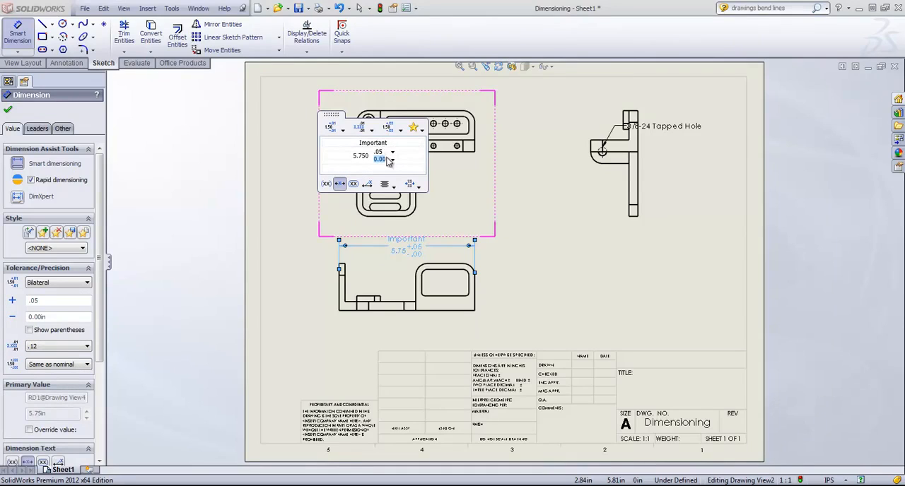
key("BackSpace")
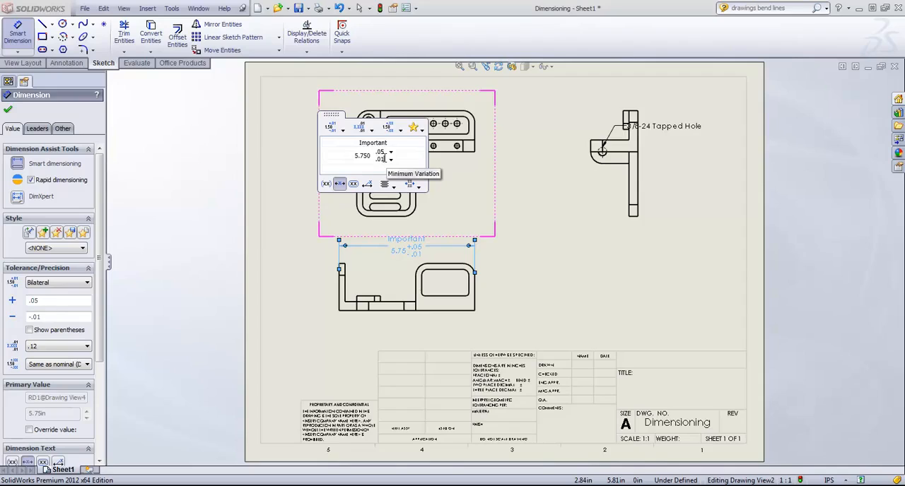
type(".01")
left_click(394, 168)
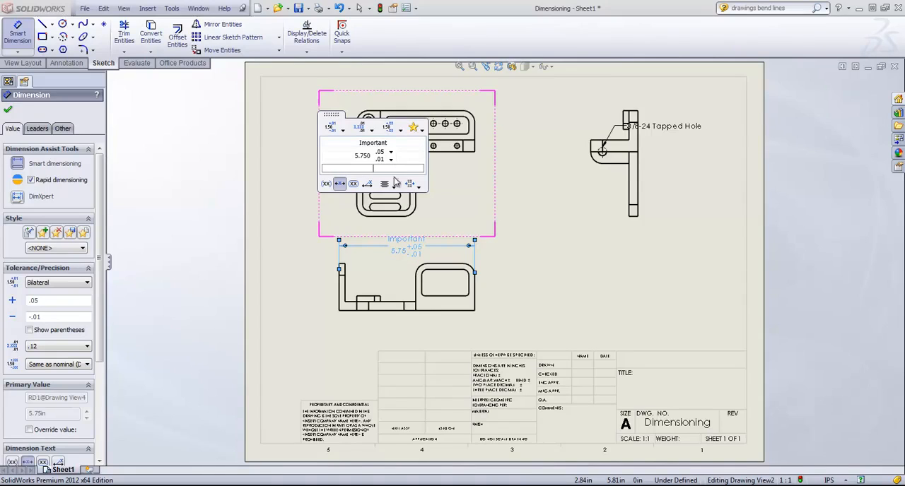
Try left justification on the overall width dimension's text and restore the centered alignment
left_click(393, 186)
left_click(388, 198)
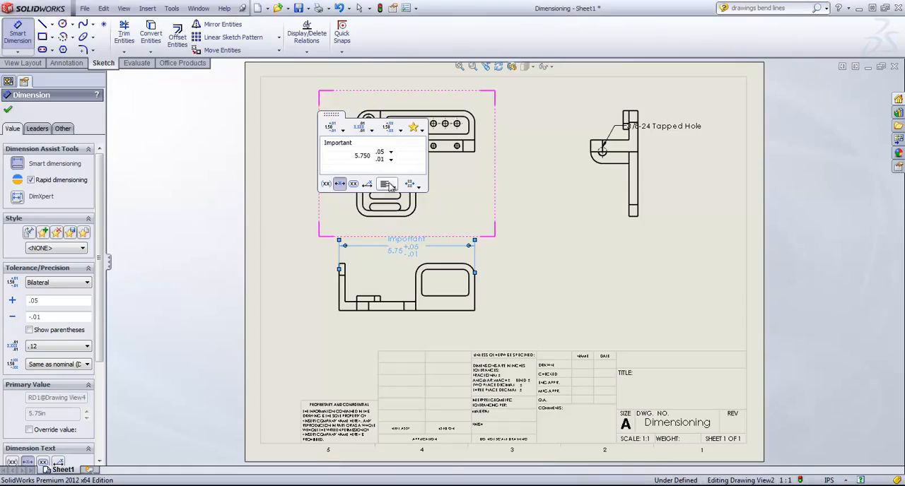
left_click(388, 186)
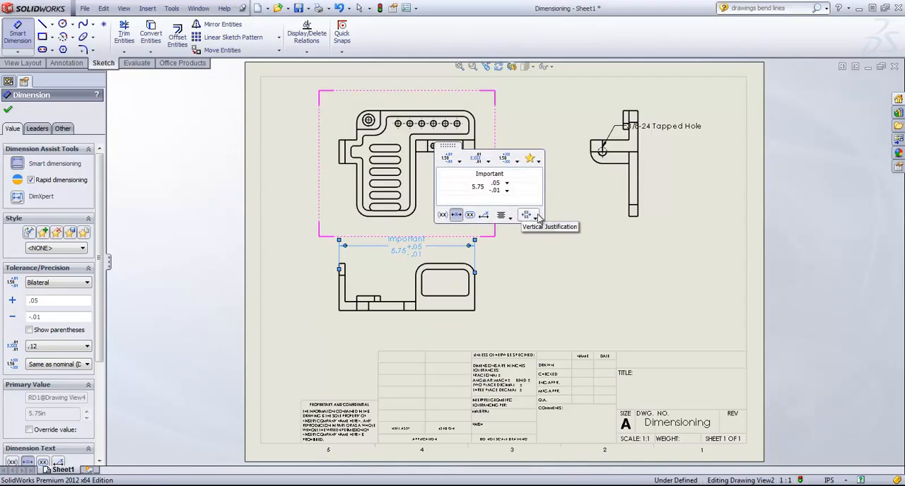
Try a higher vertical justification for the overall width dimension's text, restore the middle placement and deselect the dimension
left_click(539, 219)
left_click(531, 232)
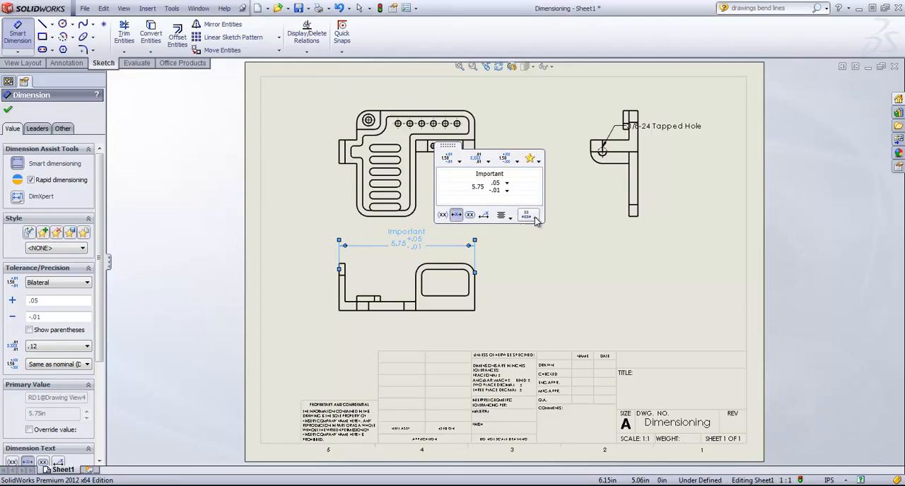
left_click(538, 218)
left_click(532, 243)
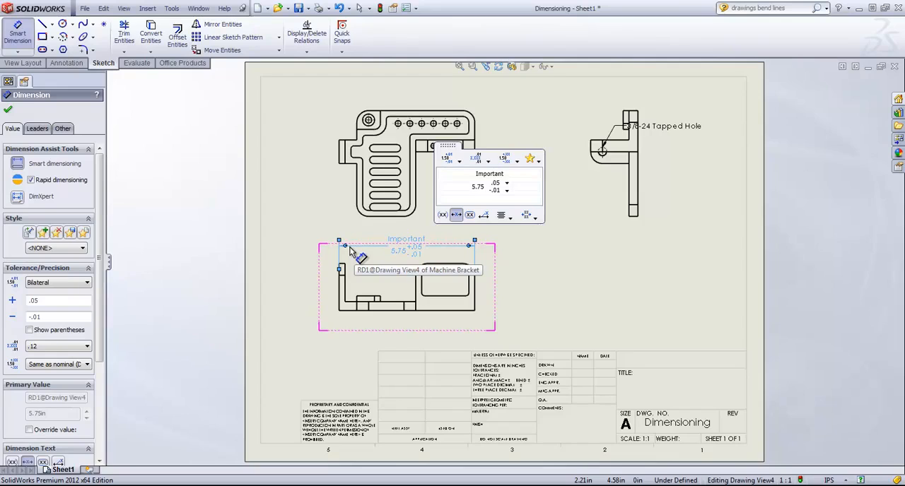
left_click(565, 251)
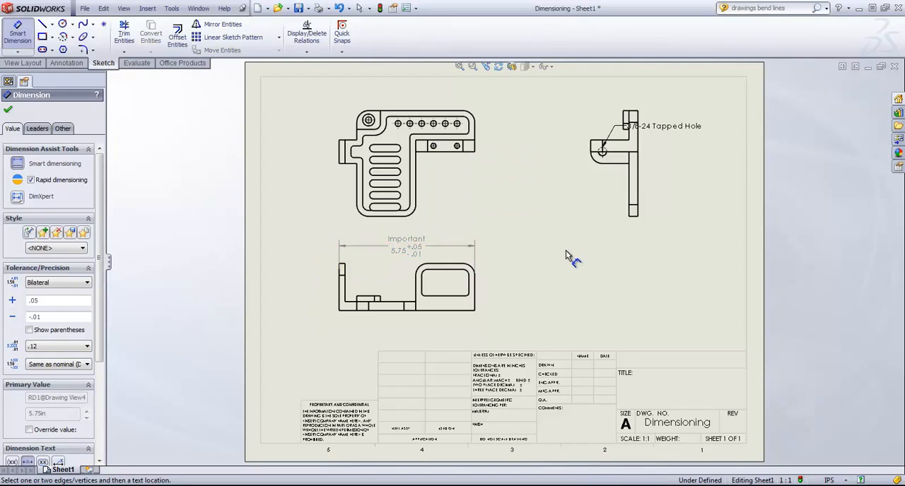